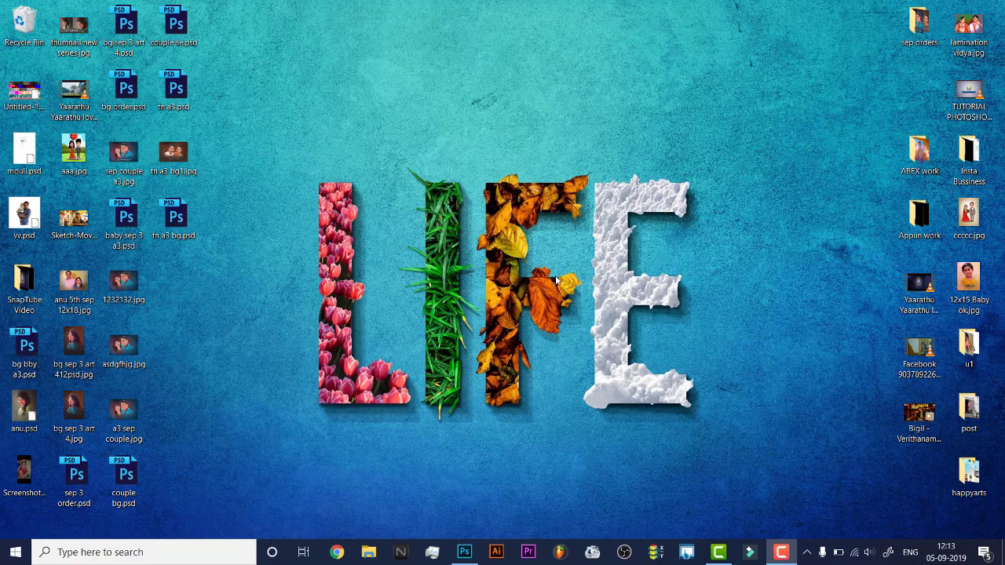
Bring the DSC_0134.JPG portrait forward and fit the whole photo on screen.
left_click(466, 559)
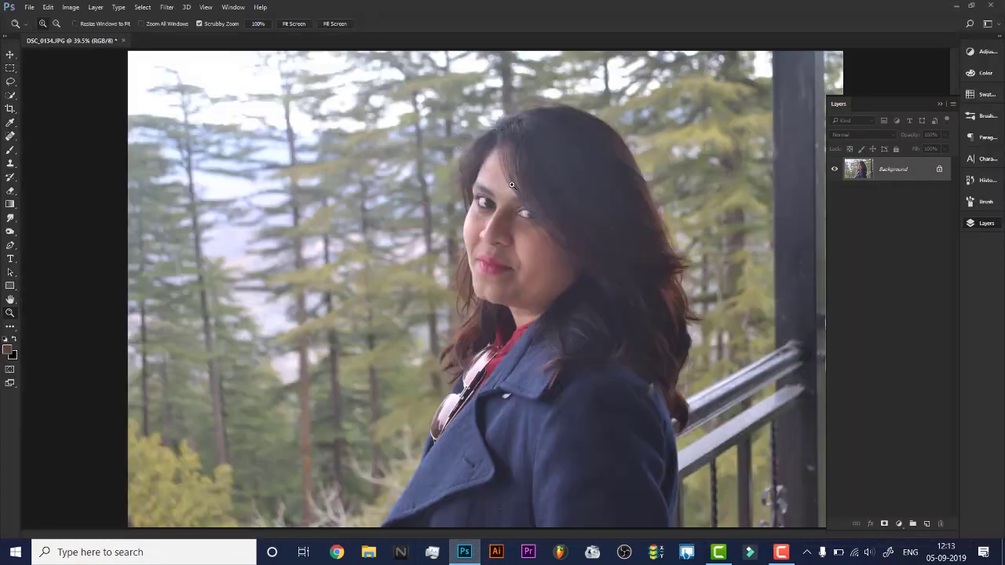
mouse_move(529, 248)
left_mouse_down()
mouse_move(550, 235)
mouse_move(540, 230)
mouse_move(549, 213)
left_mouse_up()
right_click(540, 230)
left_click(557, 236)
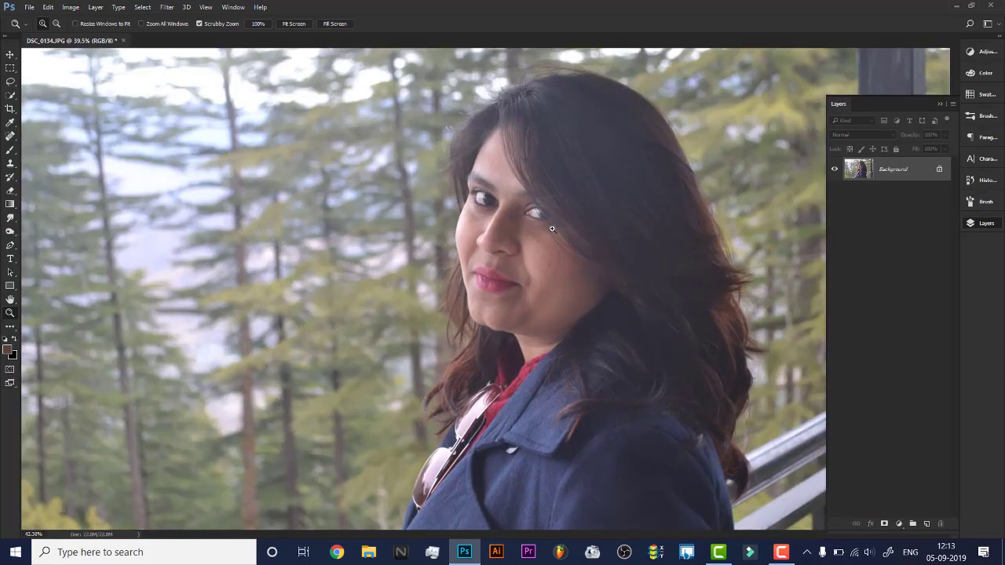
right_click(550, 214)
left_click(559, 221)
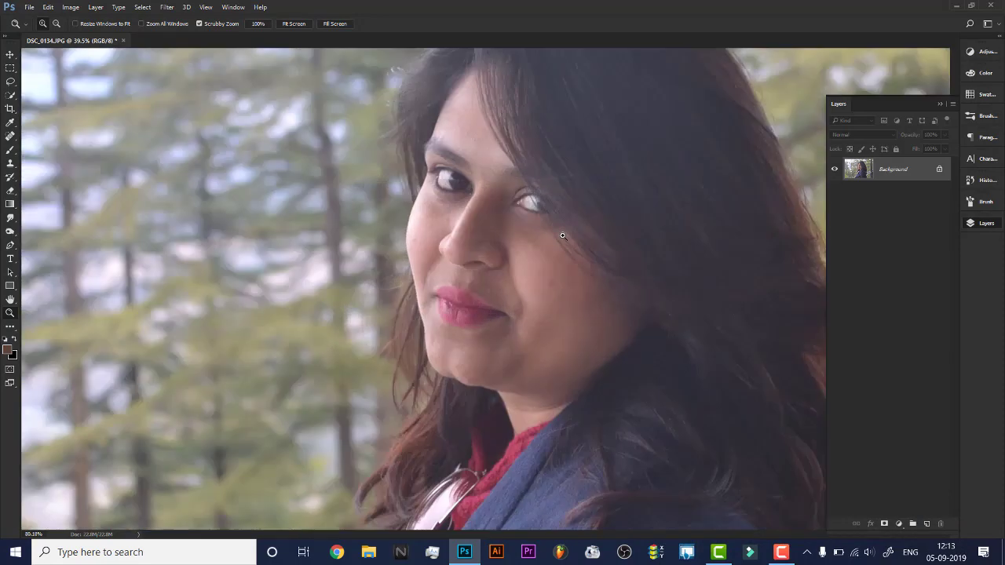
Zoom in closely on the woman's eye, then zoom back out to the full photo.
left_click_drag(522, 221, 533, 221)
left_click(10, 54)
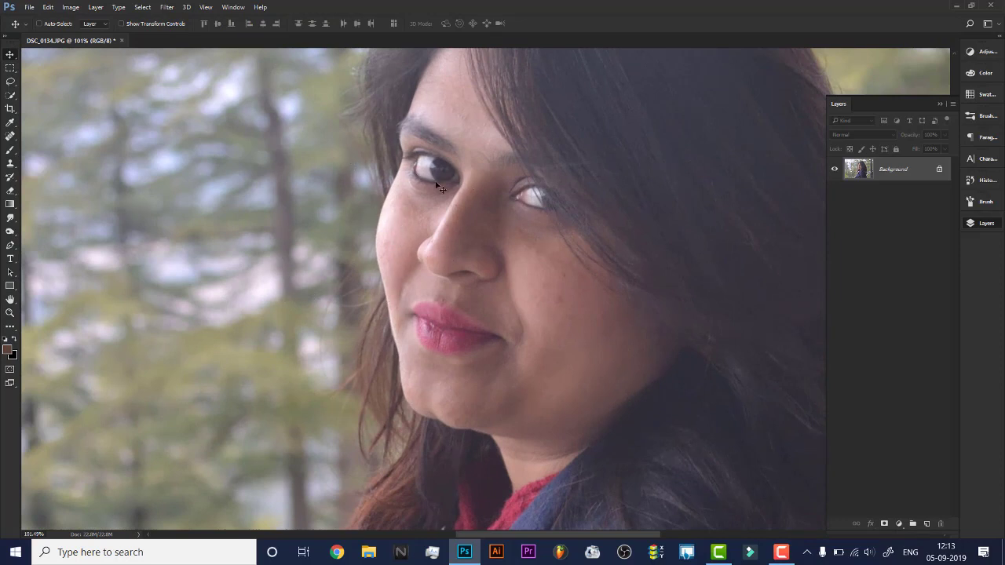
key("z")
left_click(502, 216, "alt")
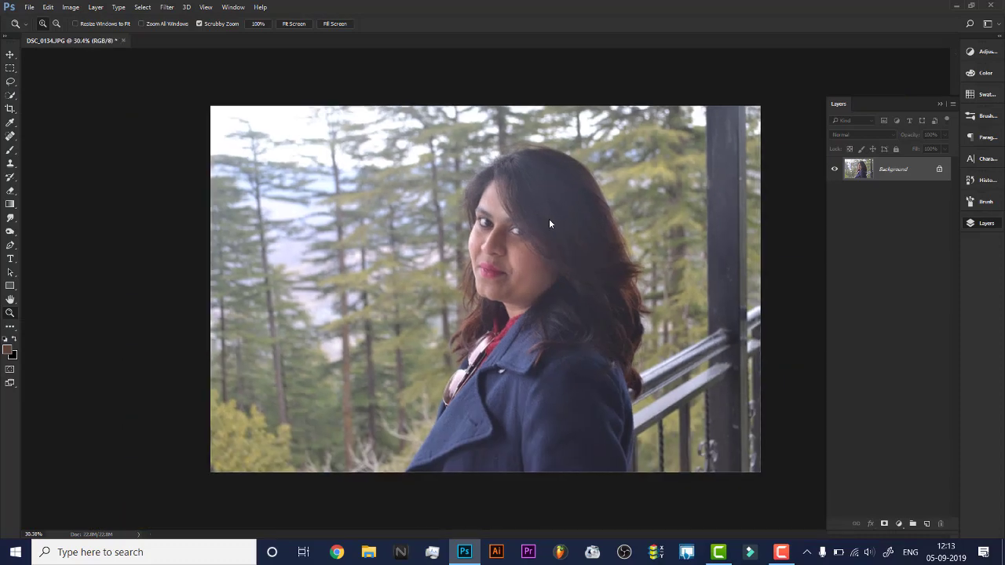
left_click_drag(536, 259, 562, 225)
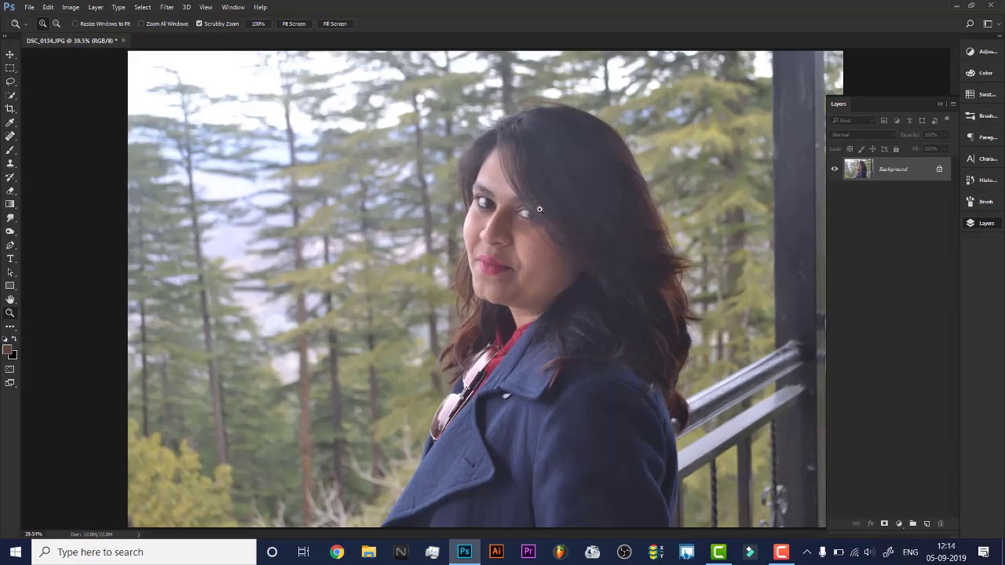
Duplicate the background into Layer 1 and try out the Levels input and output sliders.
key("ctrl+j")
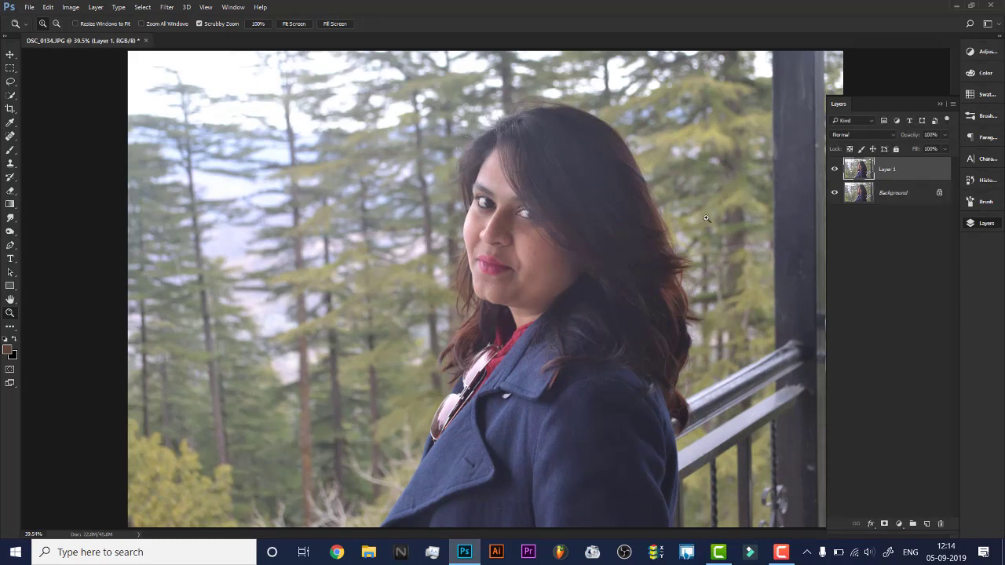
key("ctrl+l")
left_click_drag(683, 87, 775, 87)
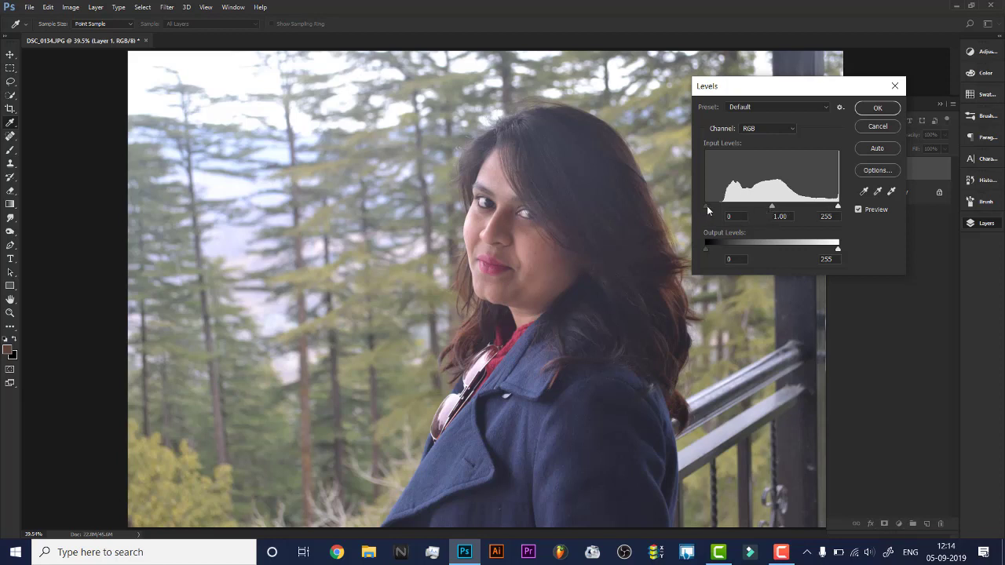
left_click_drag(706, 209, 683, 202)
left_click_drag(708, 212, 715, 210)
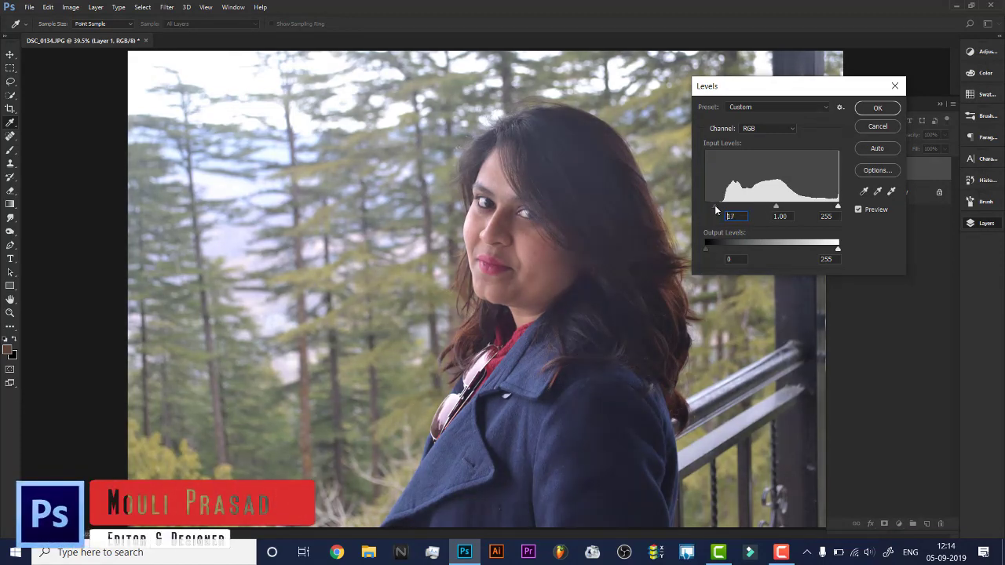
mouse_move(715, 209)
left_mouse_down()
mouse_move(703, 209)
mouse_move(711, 209)
left_mouse_up()
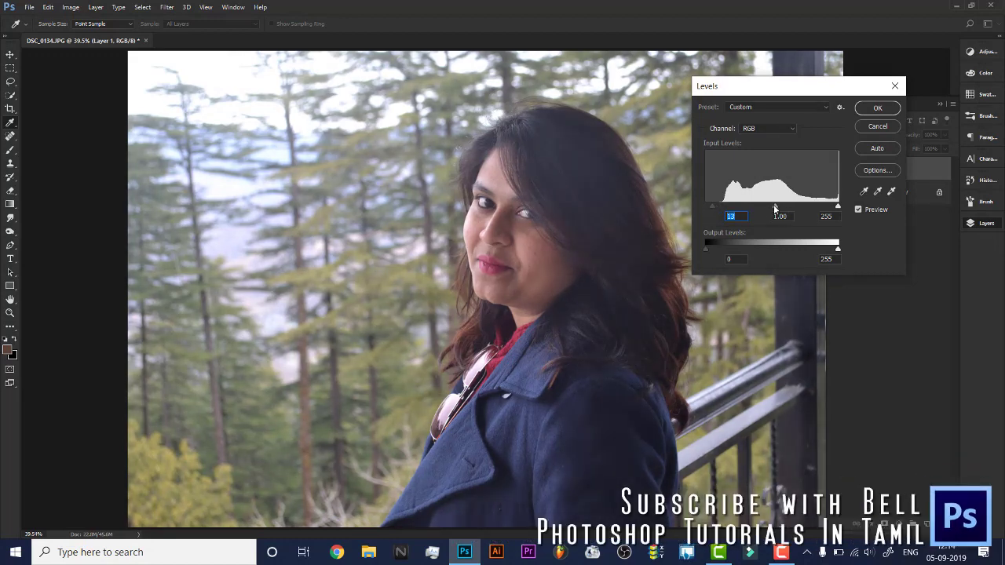
left_click_drag(775, 208, 775, 207)
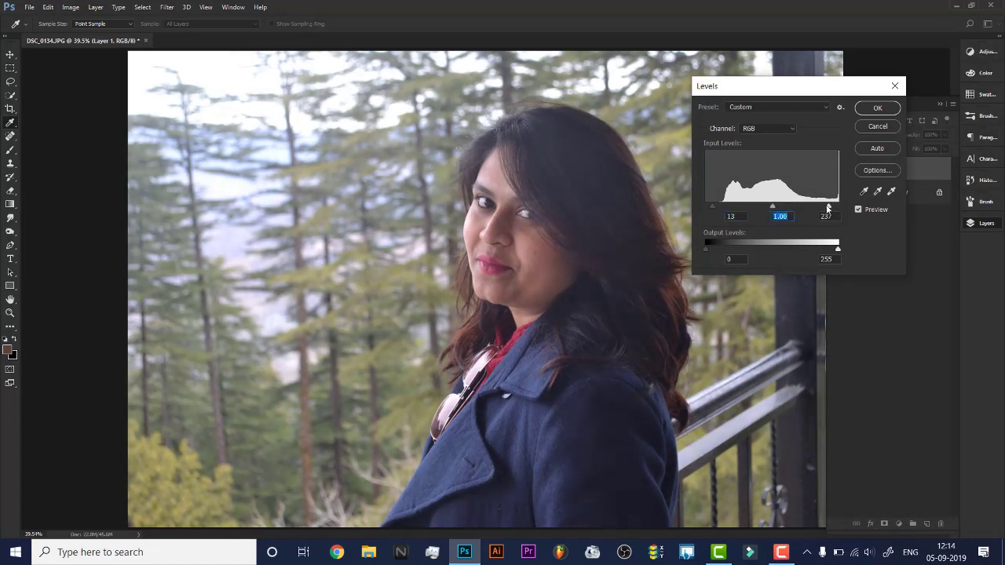
left_click_drag(837, 206, 841, 208)
mouse_move(709, 250)
left_mouse_down()
mouse_move(700, 248)
mouse_move(777, 243)
mouse_move(695, 252)
left_mouse_up()
Apply Levels with input values 13, 1.15 and 255.
left_click(777, 217)
key("Num_Lock")
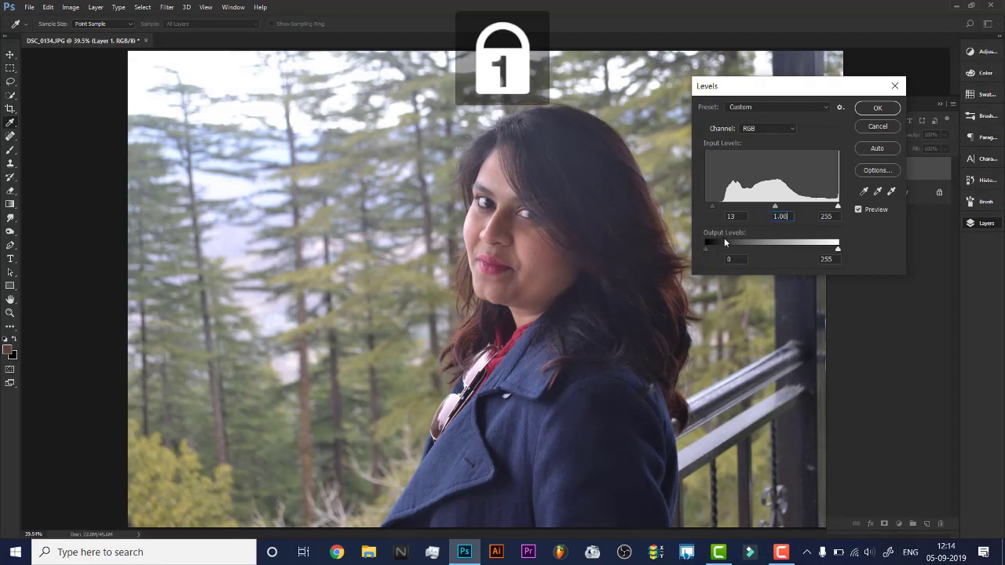
type("1")
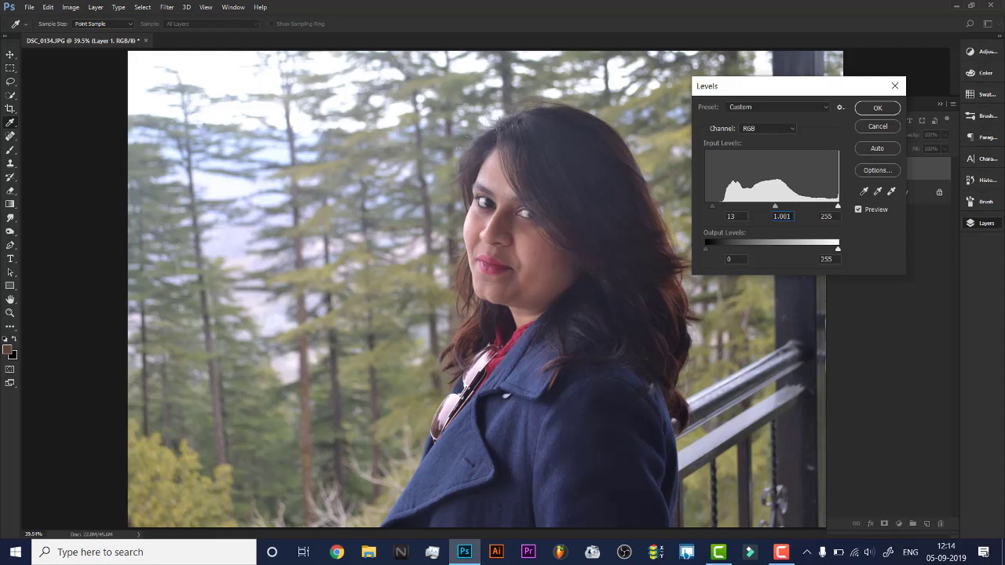
key("BackSpace")
key("BackSpace")
key("BackSpace")
type("15")
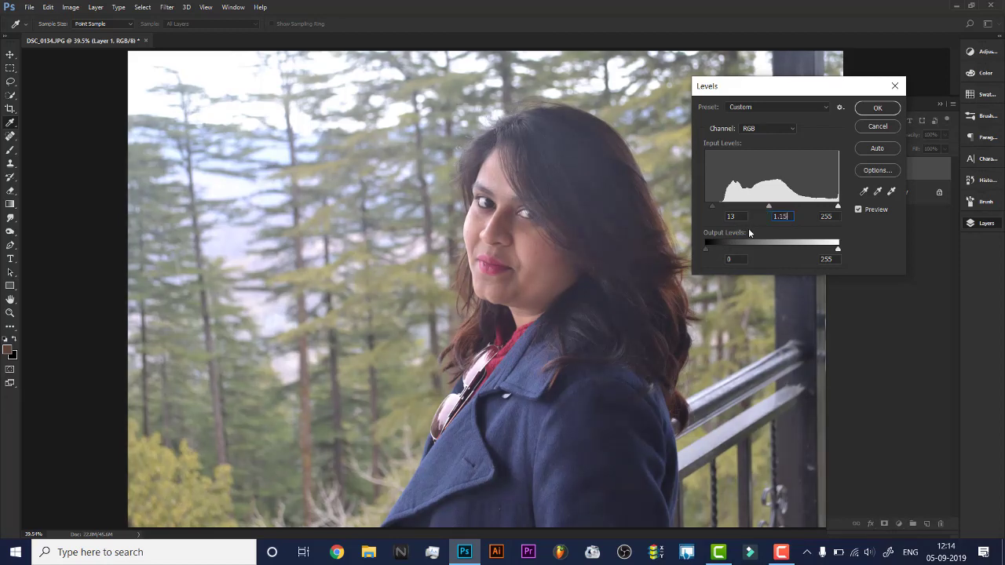
type("15")
left_click(868, 110)
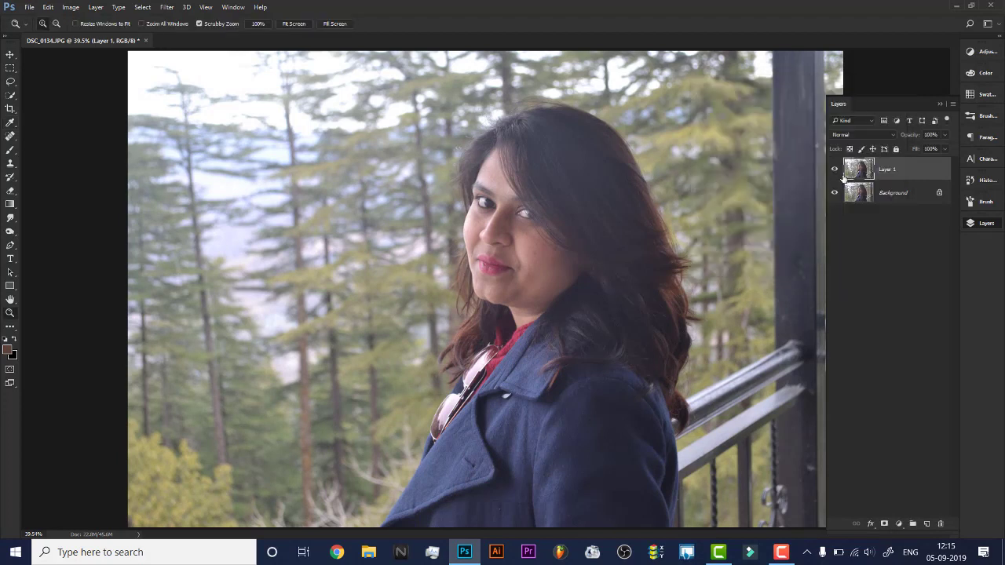
left_click(834, 169)
left_click(897, 524)
left_click(904, 350)
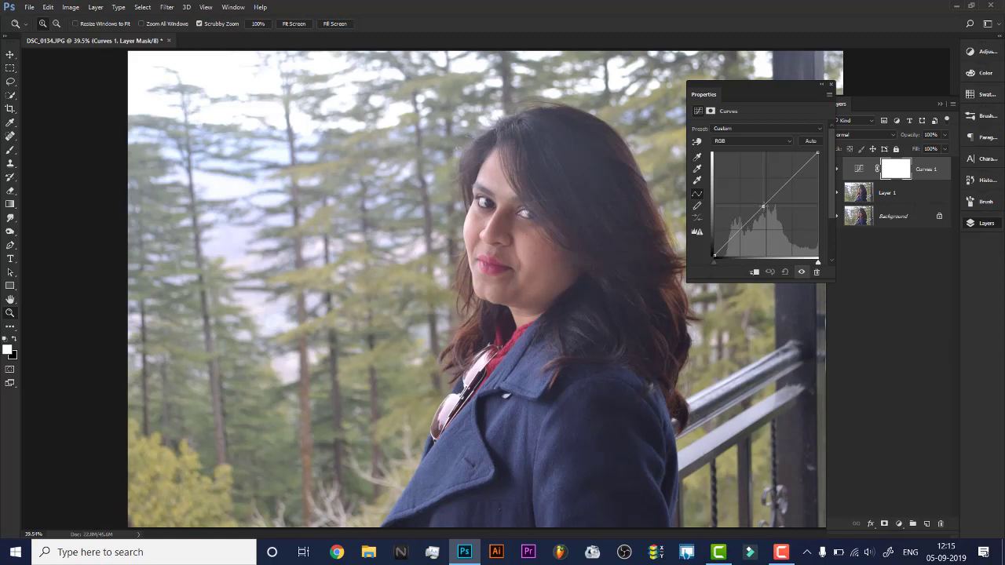
left_click_drag(762, 206, 763, 215)
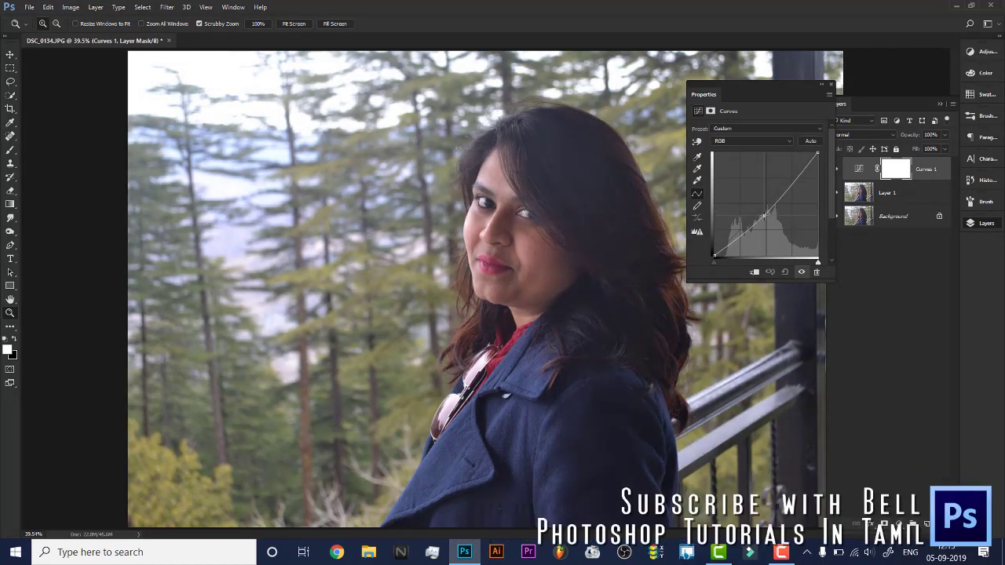
left_click(831, 84)
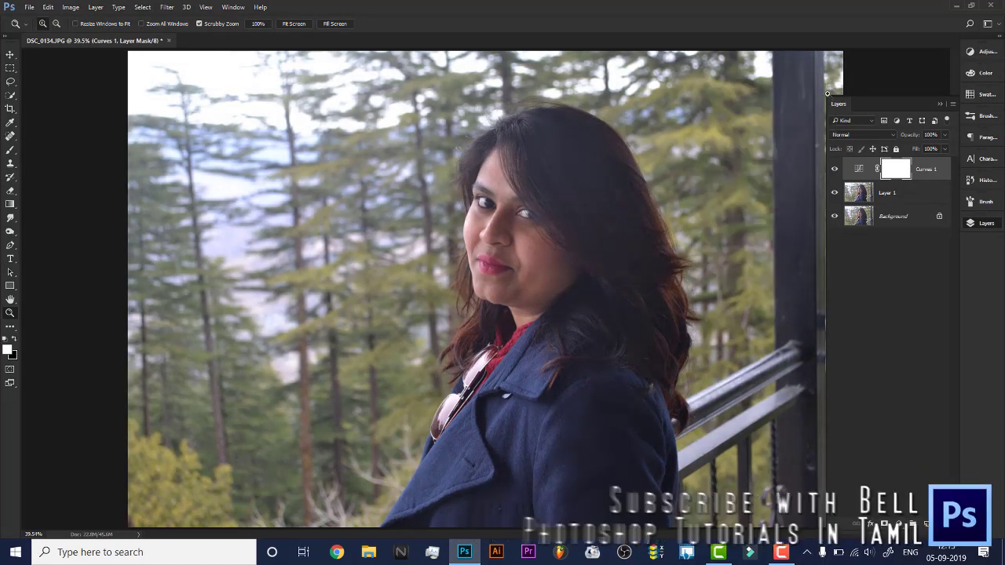
left_click(832, 172)
left_click(833, 172)
left_click(836, 171)
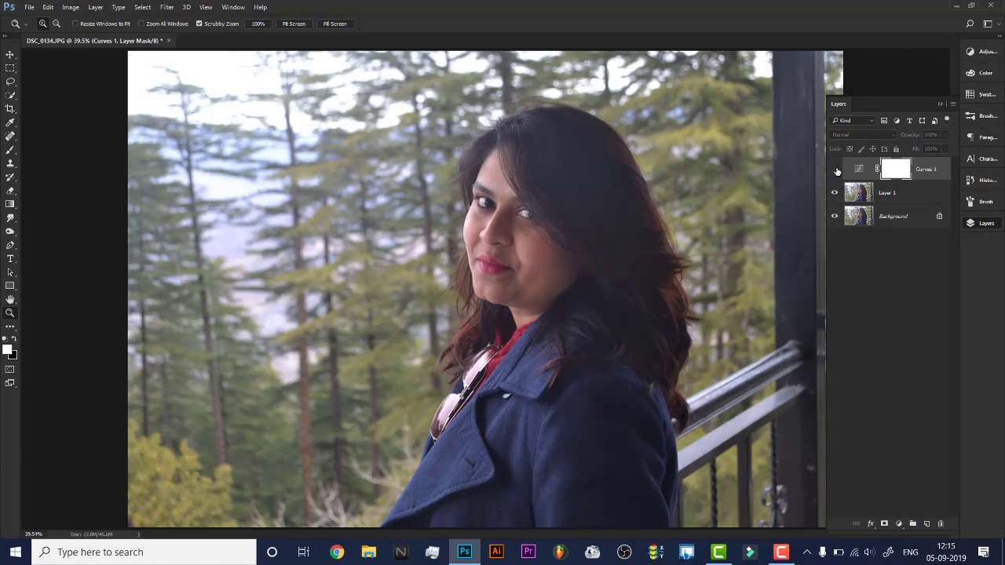
left_click(835, 170)
left_click(835, 170)
key("Delete")
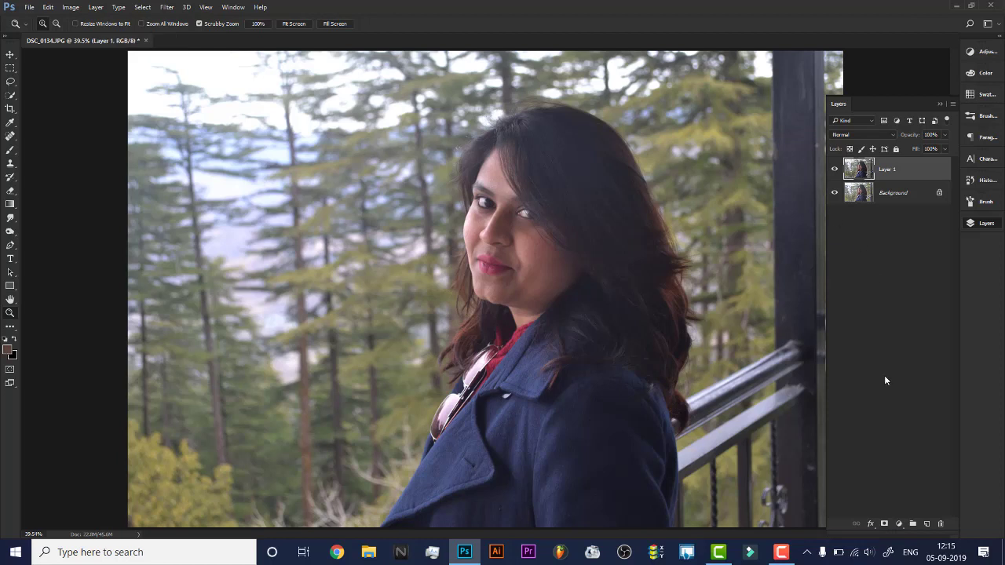
left_click(898, 524)
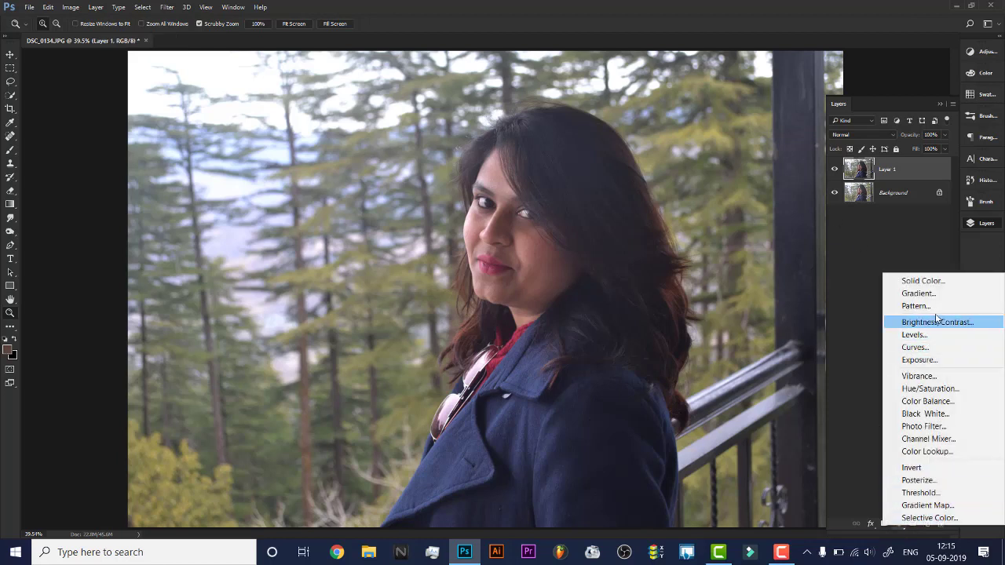
Apply Image > Adjustments > Shadows/Highlights with Shadows Amount 30% and Highlights Amount 6%.
left_click(863, 367)
left_click(72, 8)
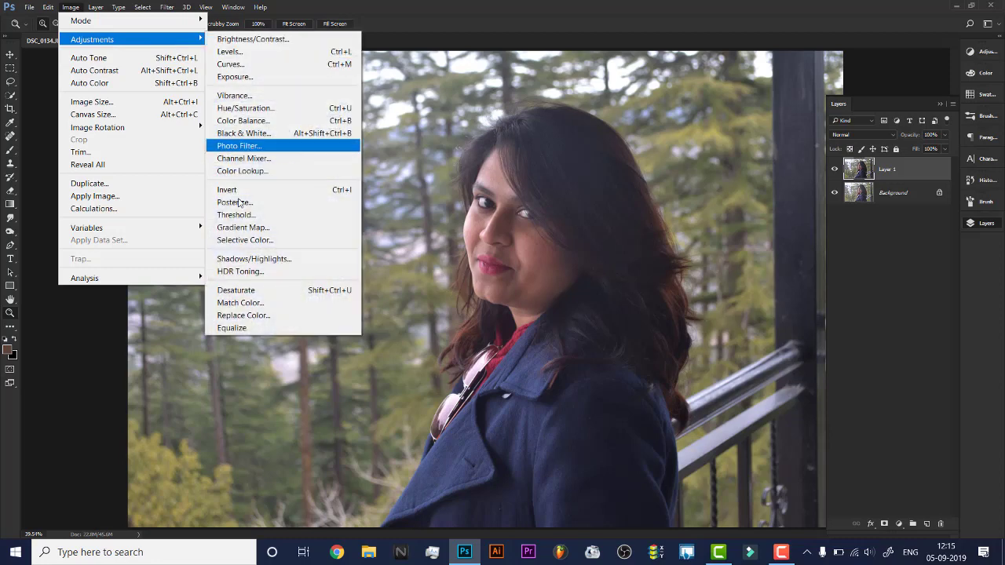
mouse_move(92, 39)
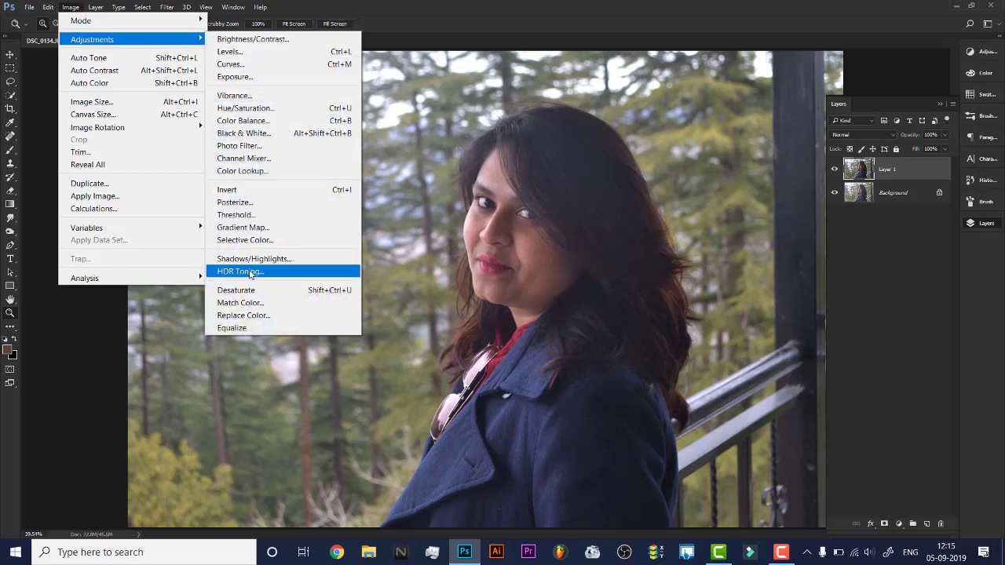
left_click(272, 258)
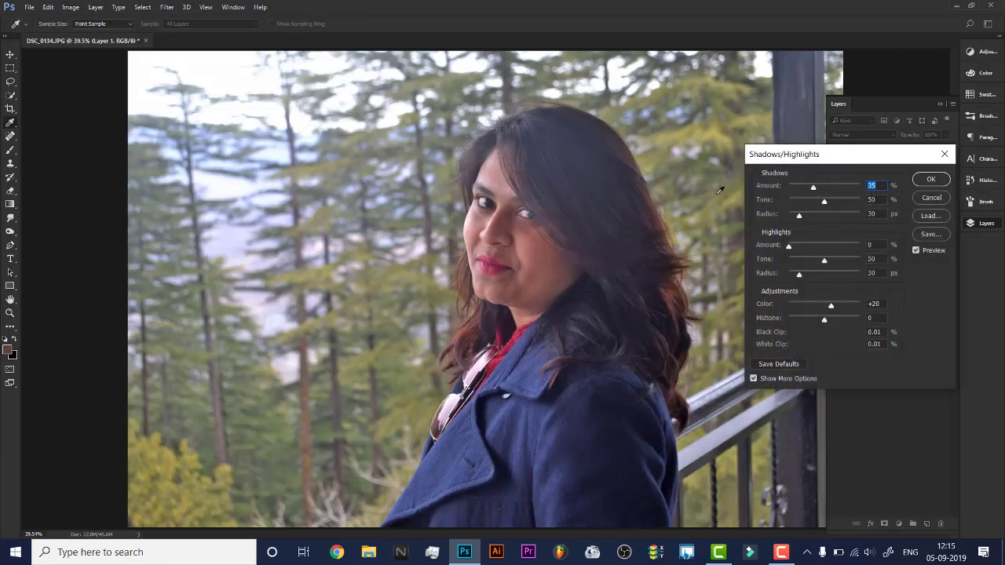
mouse_move(811, 187)
left_mouse_down()
mouse_move(783, 187)
mouse_move(810, 186)
left_mouse_up()
mouse_move(790, 248)
left_mouse_down()
mouse_move(800, 244)
mouse_move(774, 245)
mouse_move(820, 247)
mouse_move(767, 251)
mouse_move(794, 246)
left_mouse_up()
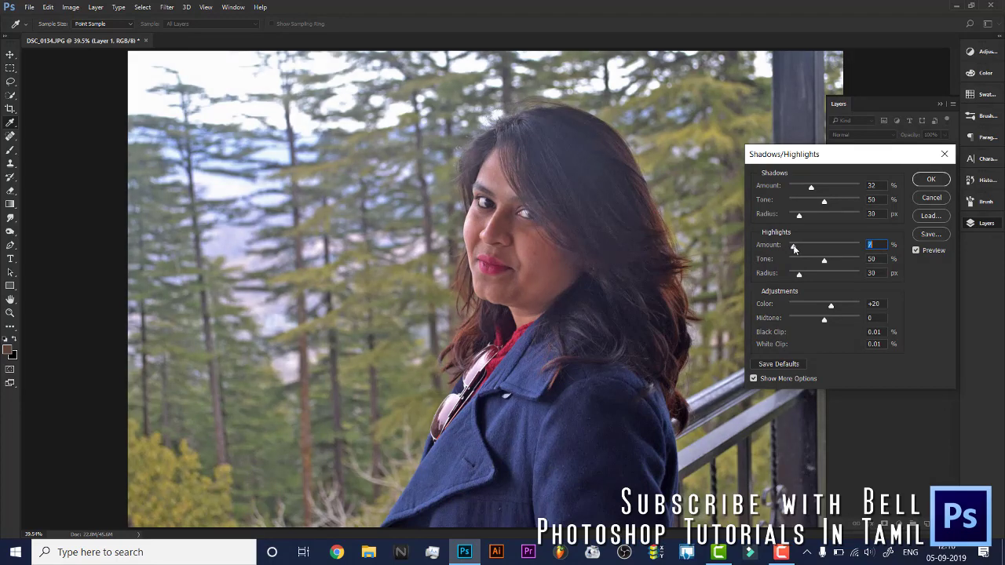
left_click_drag(795, 249, 792, 248)
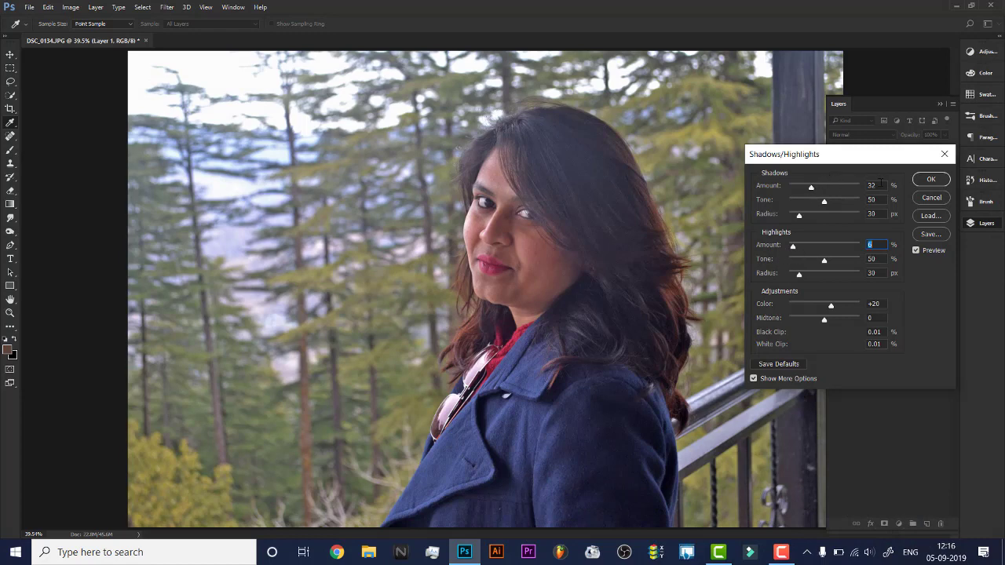
type("30")
left_click(930, 179)
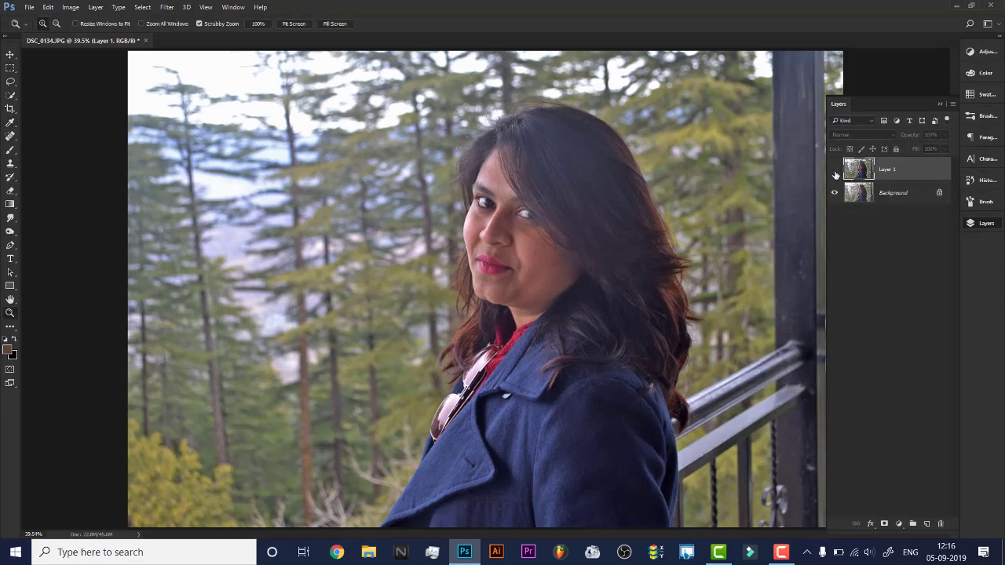
left_click(835, 171)
left_click(834, 171)
left_click_drag(490, 225, 553, 274)
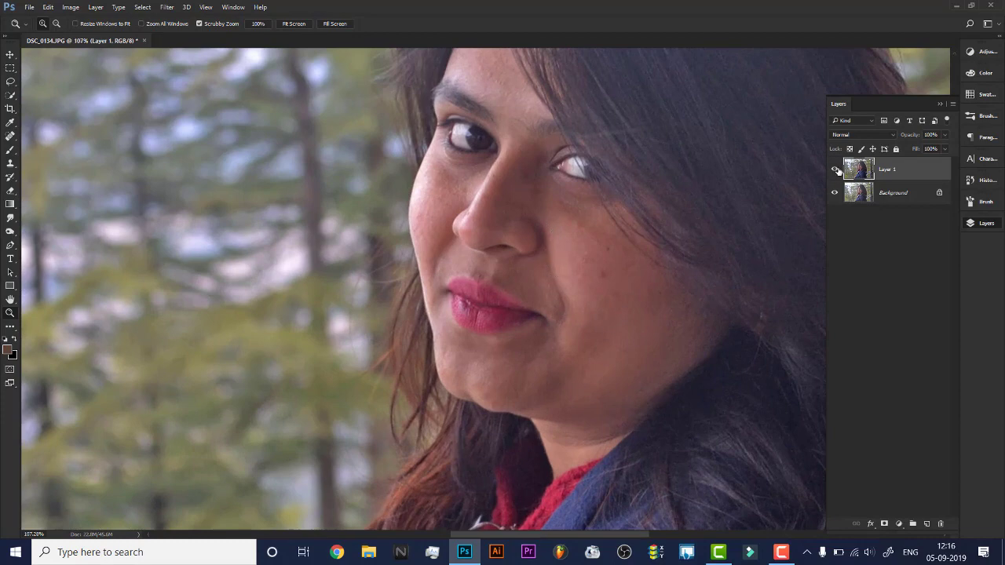
left_click(835, 168)
left_click(835, 169)
left_click_drag(646, 221, 611, 186)
right_click(618, 192)
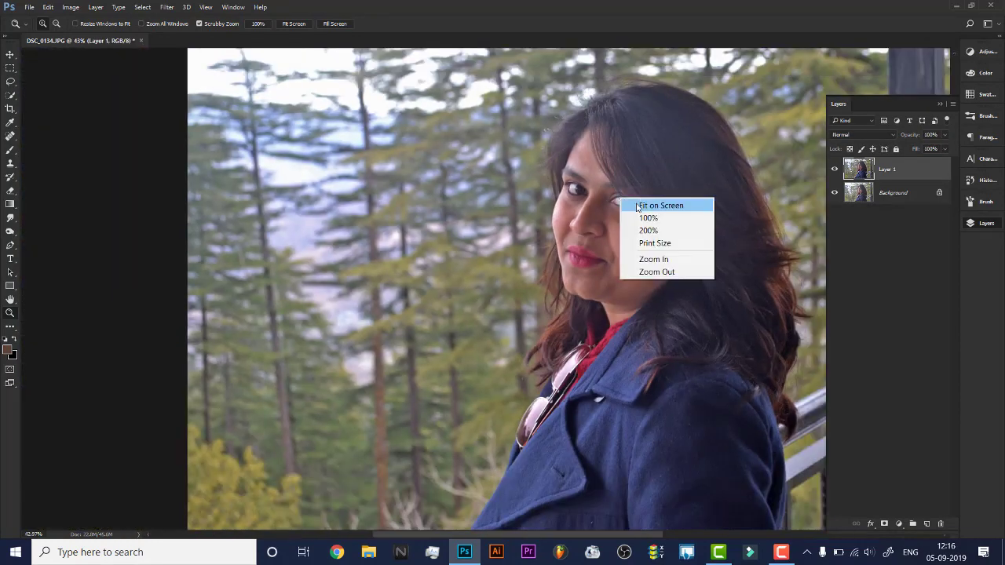
left_click(638, 207)
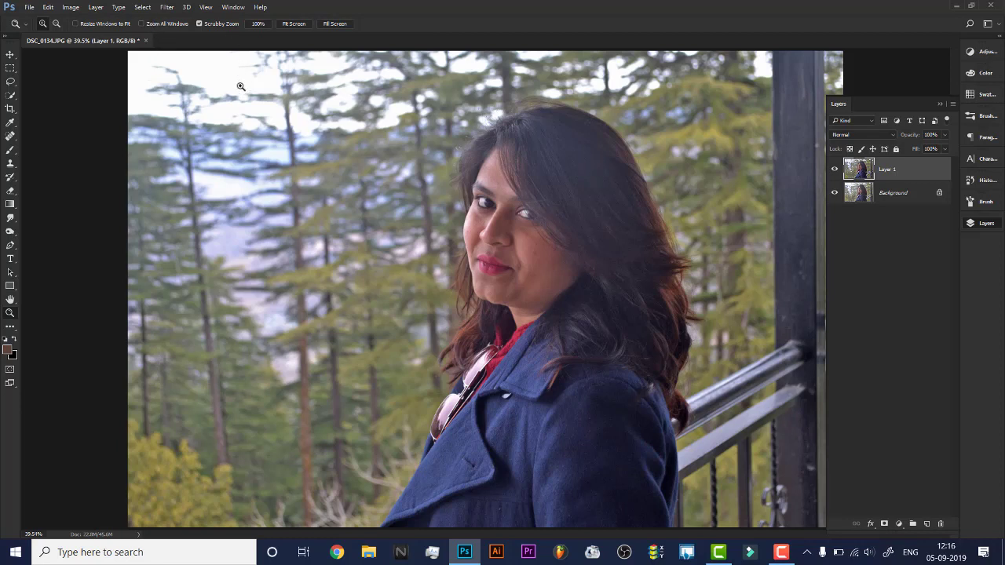
Open the Camera Raw Filter and set Contrast +4, Highlights -30, Shadows +25, Whites +13, and adjust Blacks.
left_click(169, 7)
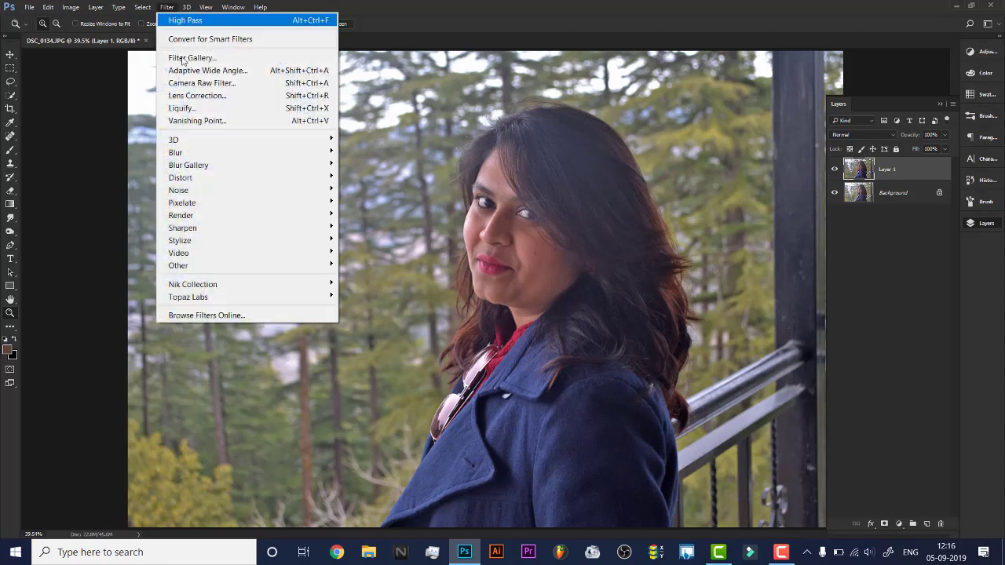
left_click(201, 83)
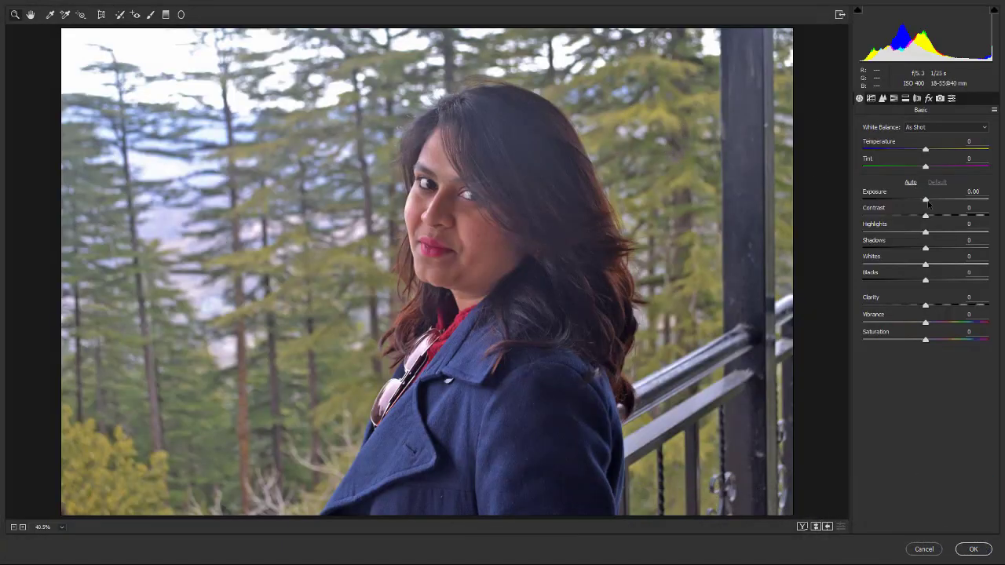
mouse_move(926, 219)
left_mouse_down()
mouse_move(906, 219)
mouse_move(930, 219)
mouse_move(907, 233)
mouse_move(941, 249)
left_mouse_up()
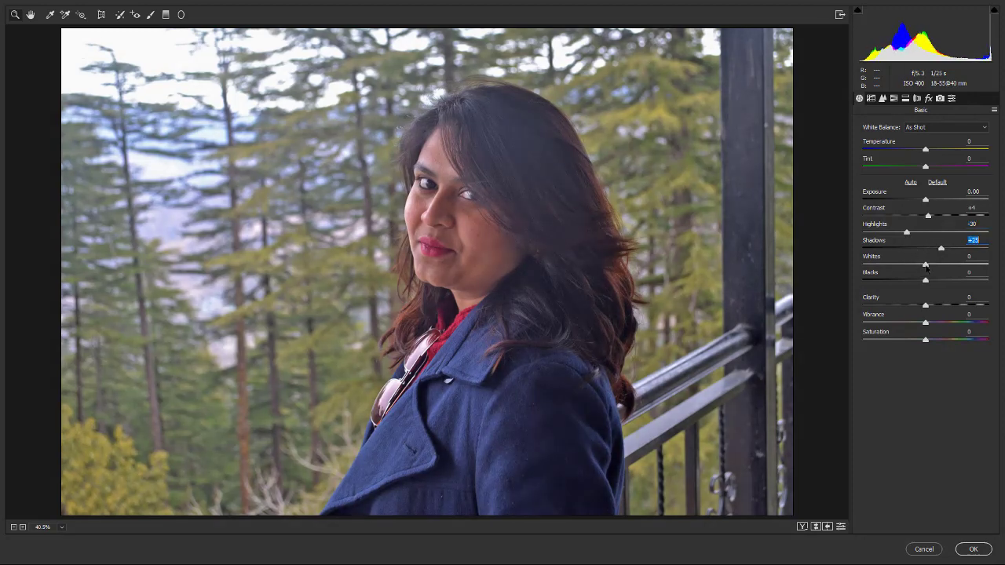
left_click_drag(926, 268, 934, 269)
left_click_drag(944, 279, 921, 281)
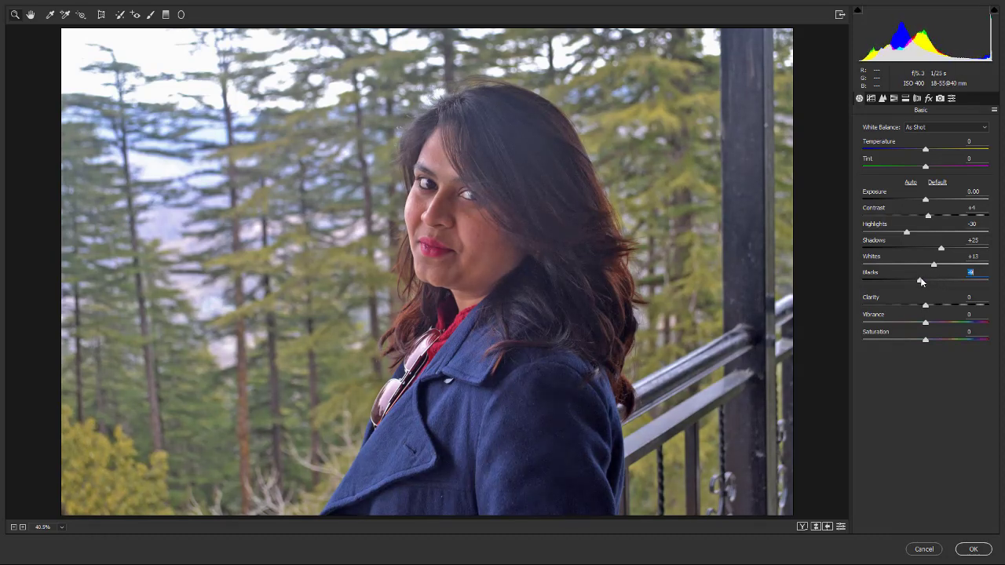
Switch Camera Raw to the HSL / Grayscale panel.
left_click(882, 98)
left_click(894, 98)
left_click(893, 99)
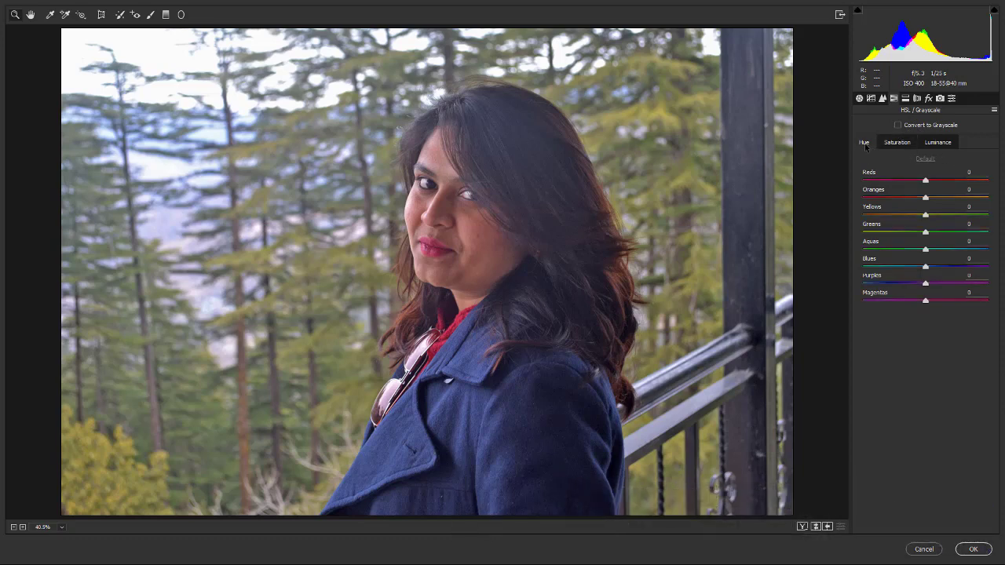
Set Yellows and Greens saturation to -100, then apply the Camera Raw edits.
left_click(864, 197)
mouse_move(889, 201)
left_mouse_down()
mouse_move(927, 202)
mouse_move(864, 215)
mouse_move(926, 214)
left_mouse_up()
left_click(889, 148)
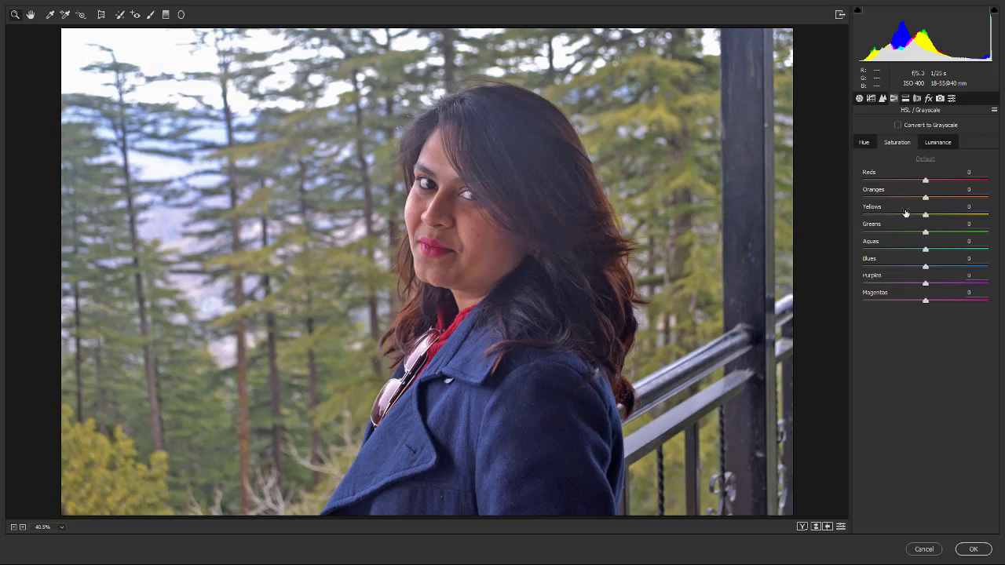
left_click_drag(927, 216, 863, 215)
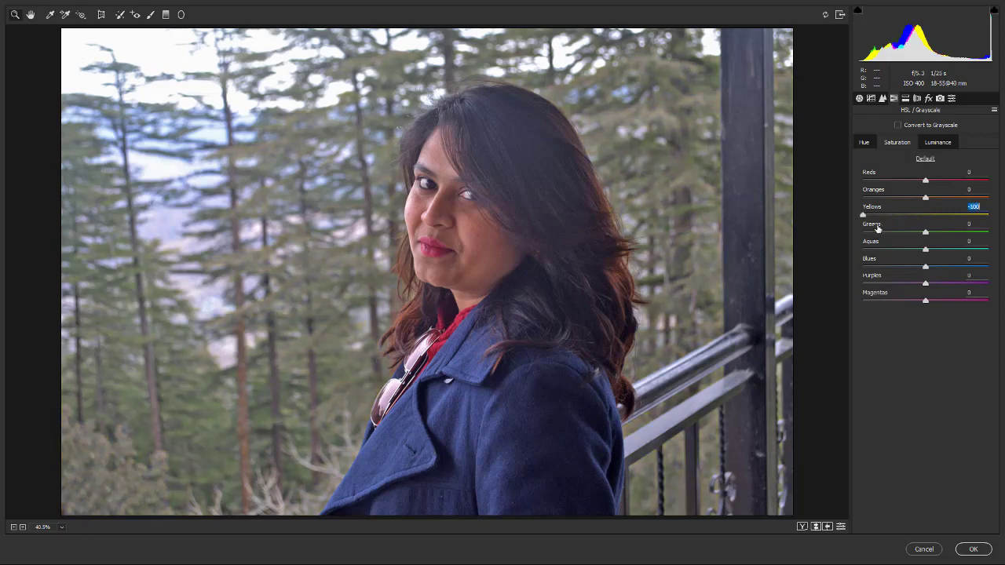
left_click_drag(924, 232, 862, 232)
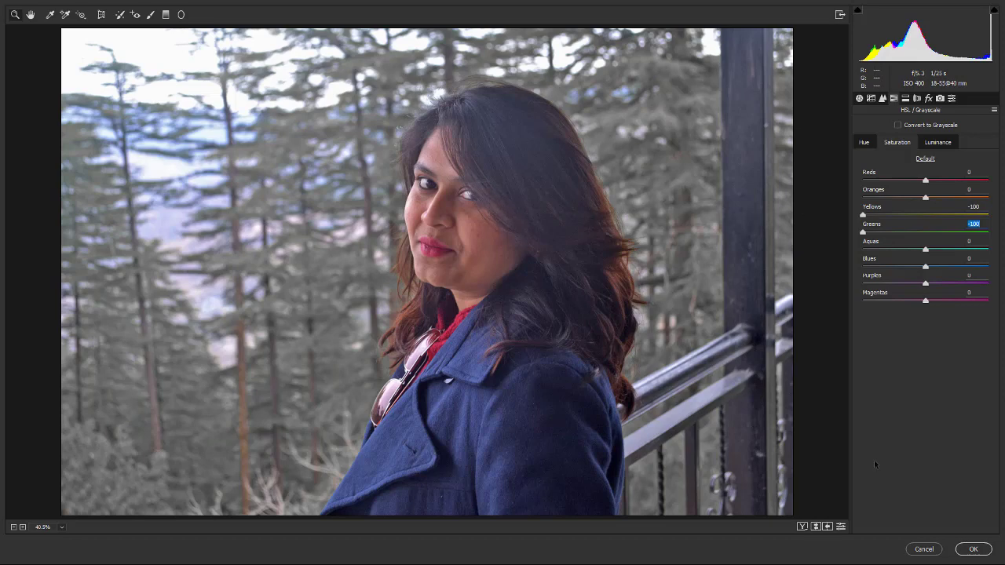
left_click(974, 549)
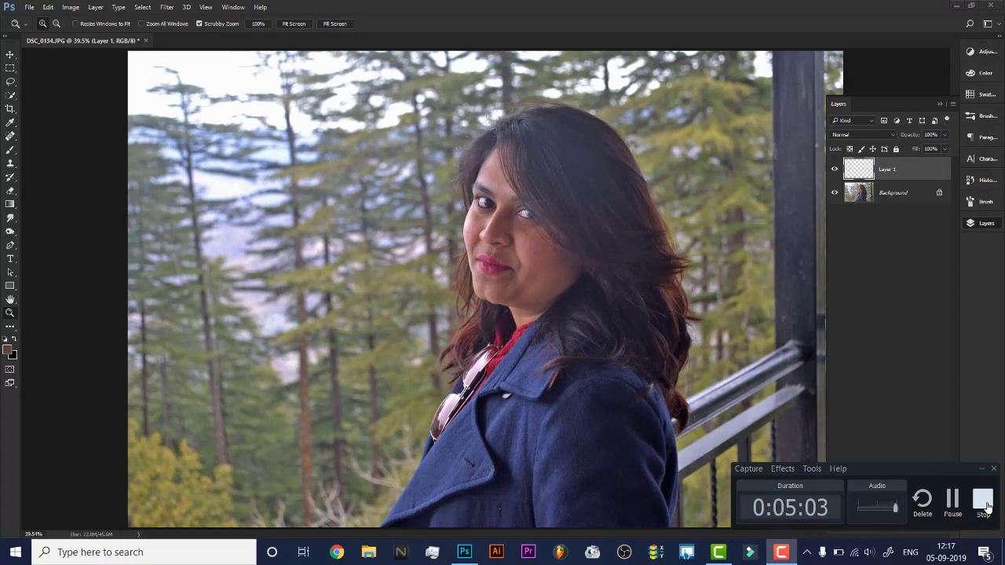
left_click(835, 169)
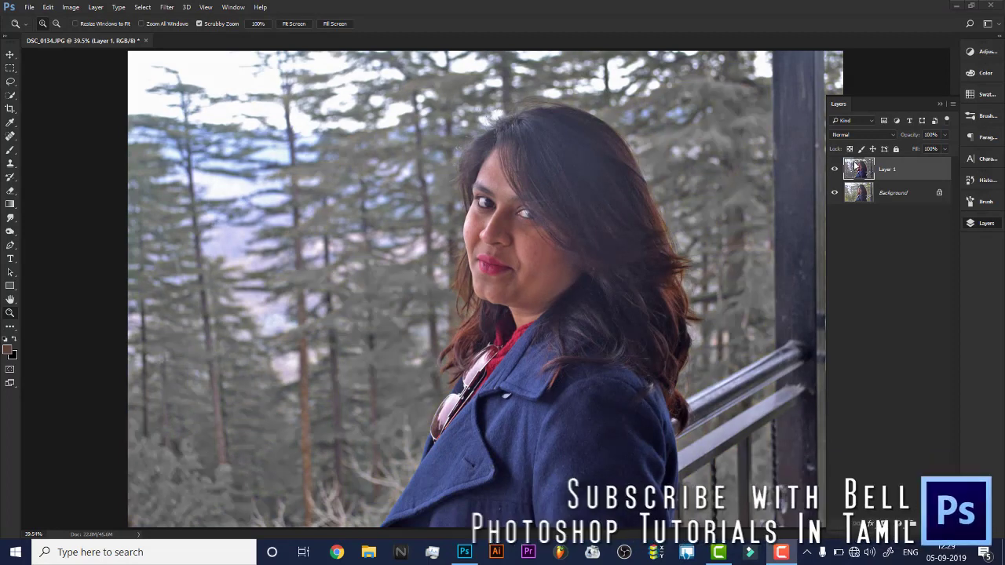
left_click(835, 170)
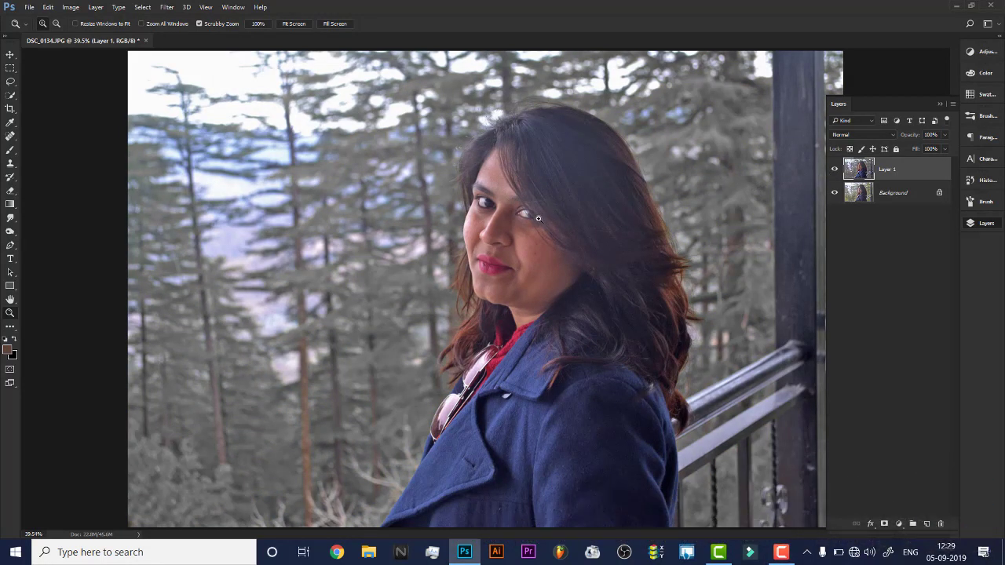
left_click(574, 209)
right_click(577, 216)
left_click(588, 223)
Fit the photo on screen and duplicate Layer 1.
left_click_drag(514, 226, 531, 227)
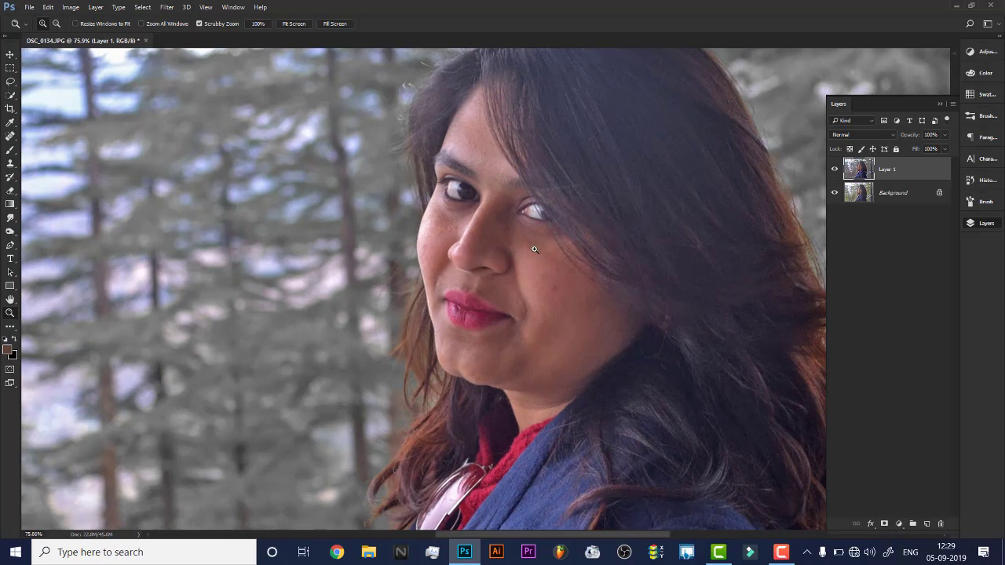
right_click(513, 228)
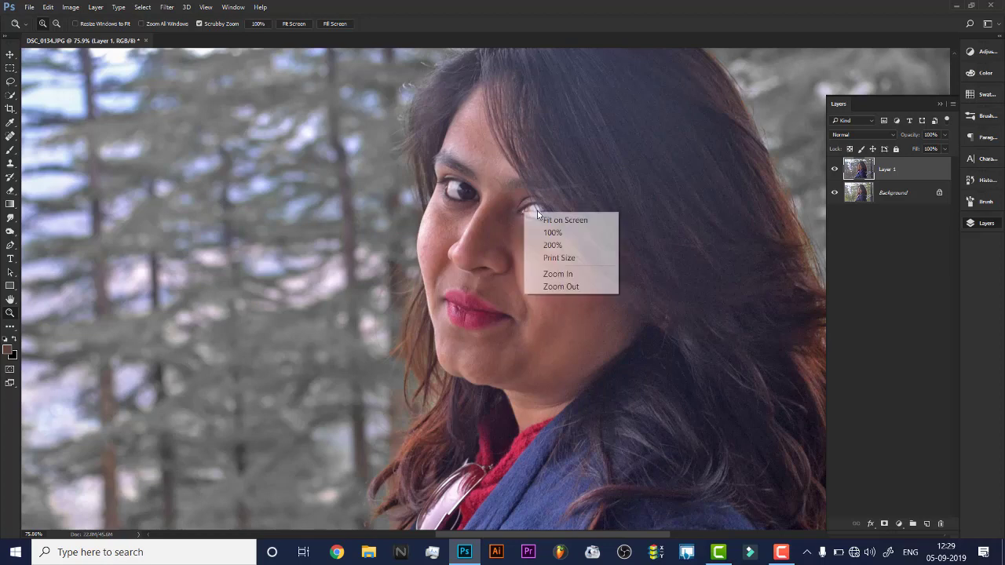
left_click(549, 219)
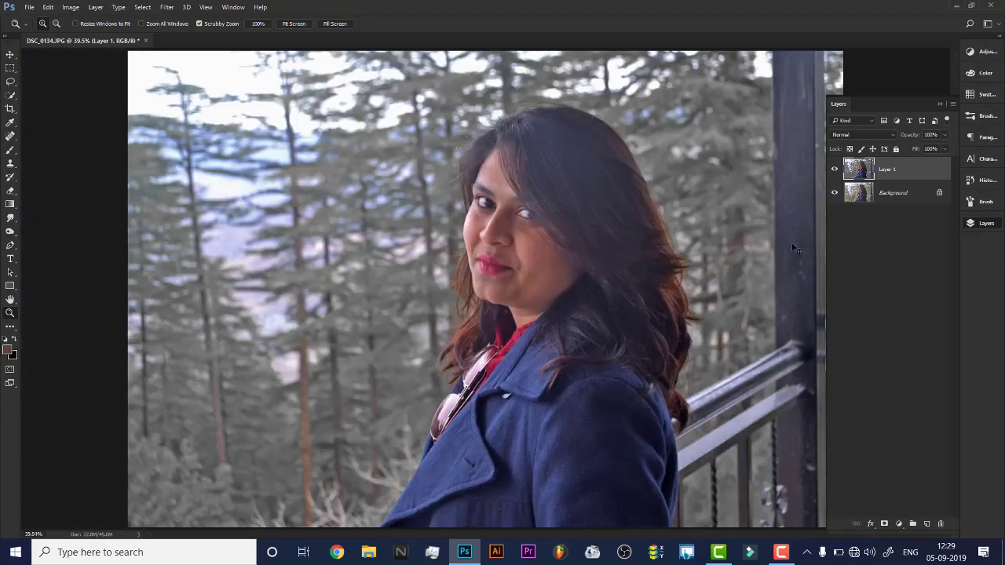
key("ctrl+j")
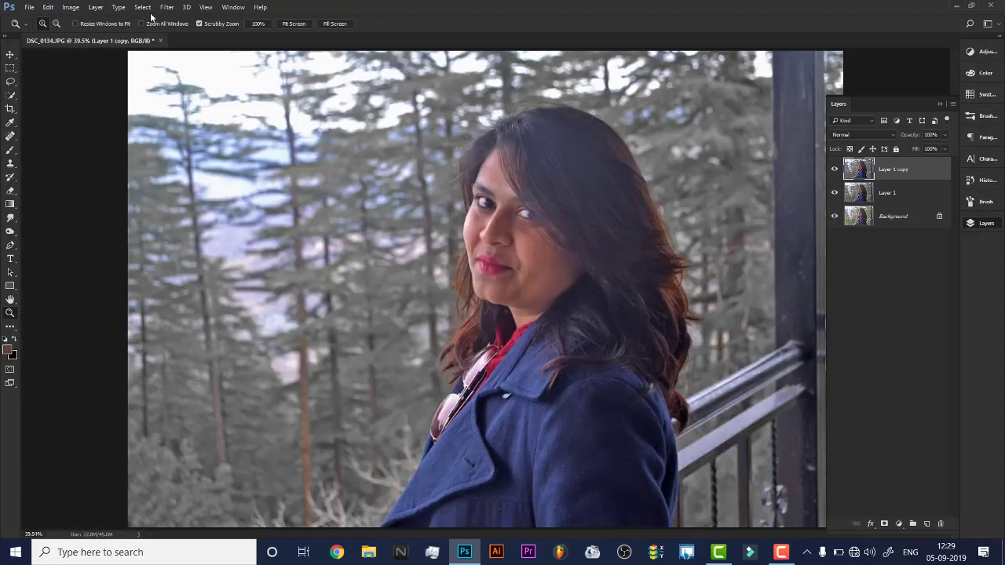
Select the Highlights with Color Range (fuzziness 20, range 190) and copy them to Layer 2.
left_click(143, 7)
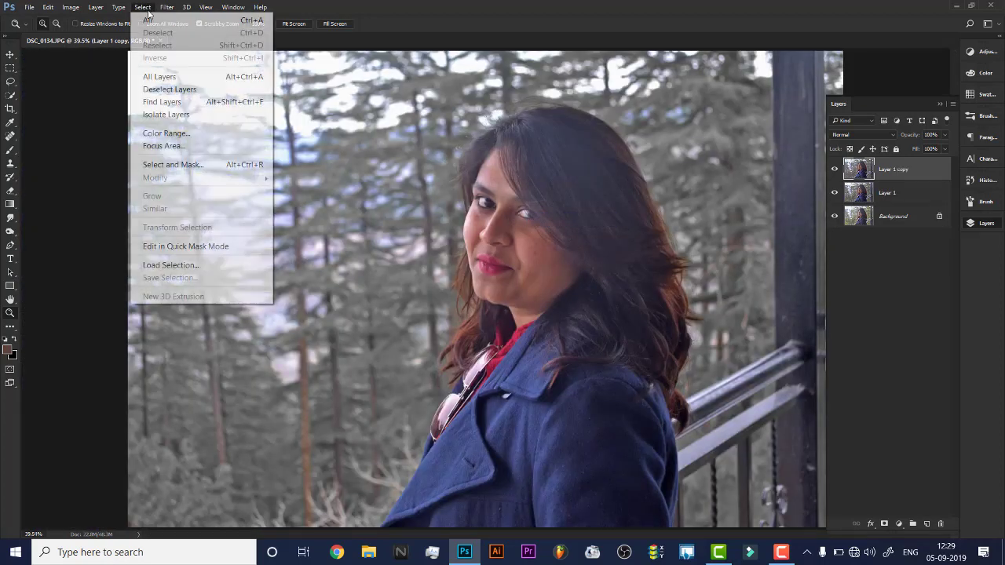
left_click(186, 135)
left_click(730, 85)
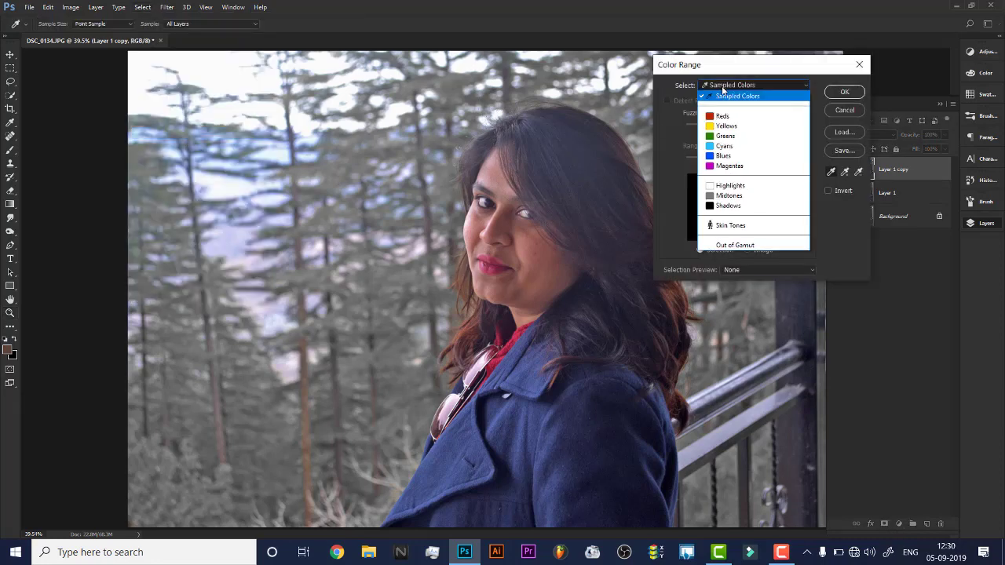
left_click(729, 186)
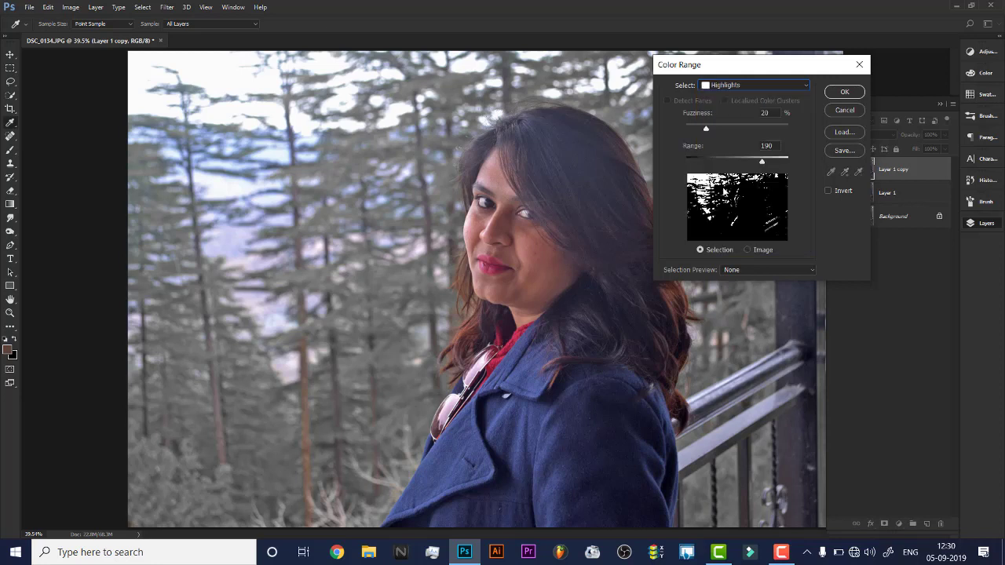
left_click(747, 250)
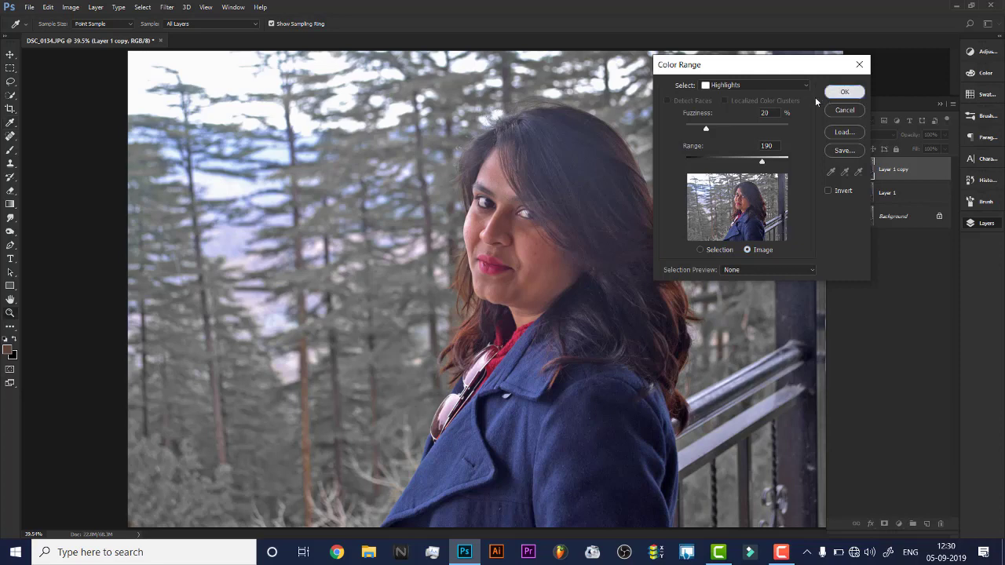
left_click(843, 92)
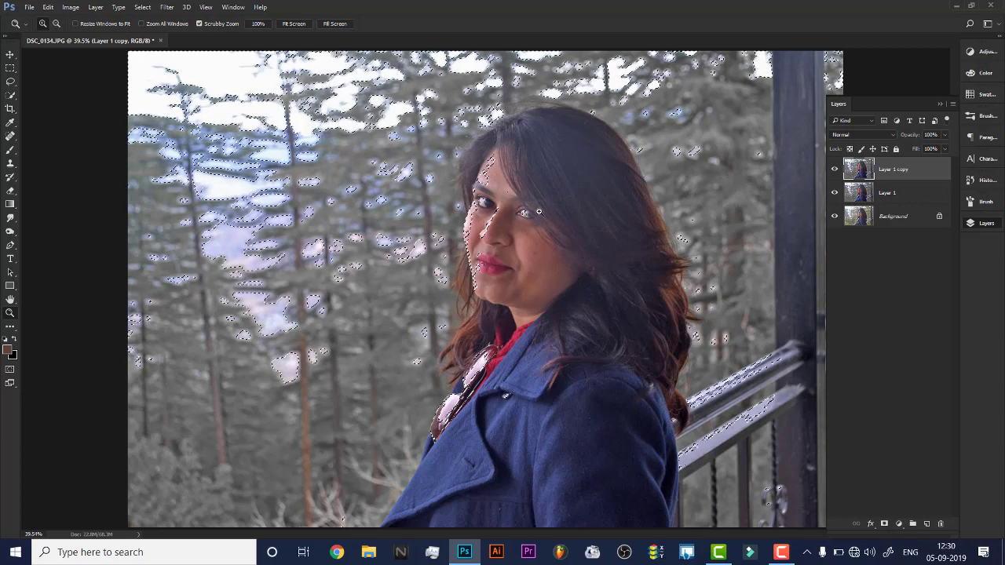
key("ctrl+j")
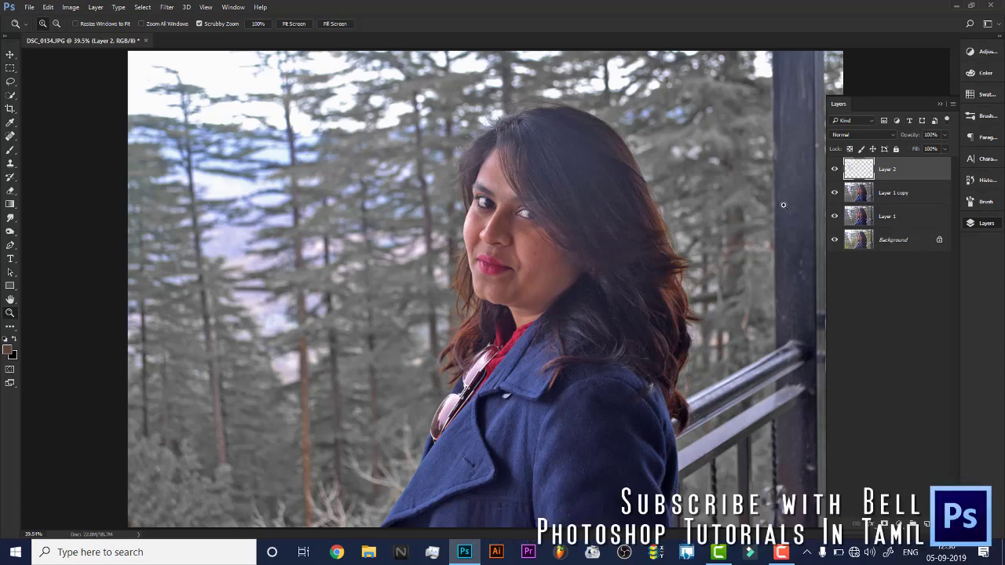
Toggle Layer 2's visibility off and on to compare the result.
left_click(835, 171)
left_click(834, 171)
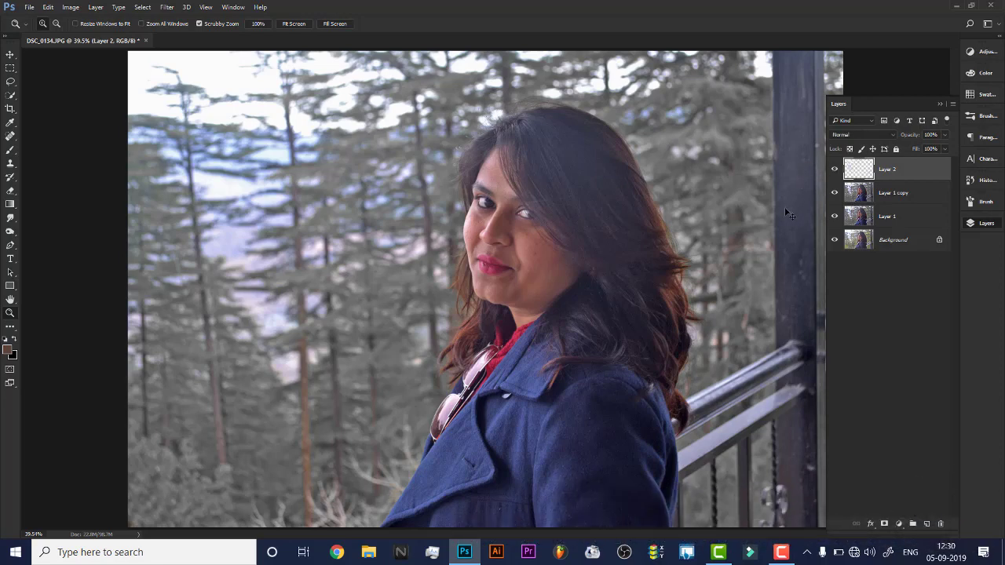
left_click(11, 54)
Brighten Layer 2 with a Curves point raising input 113 to output 123.
left_click(71, 7)
mouse_move(92, 39)
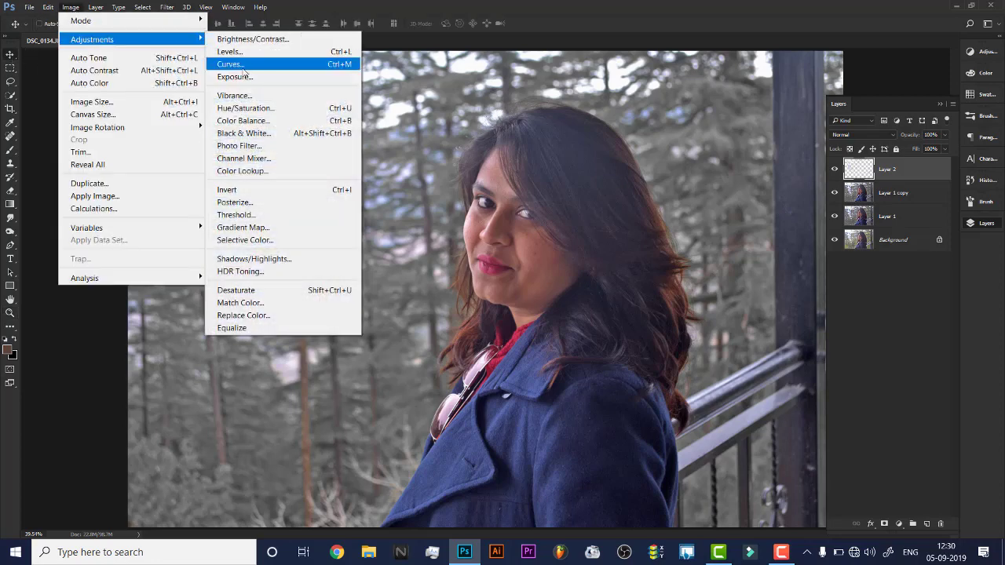
left_click(231, 64)
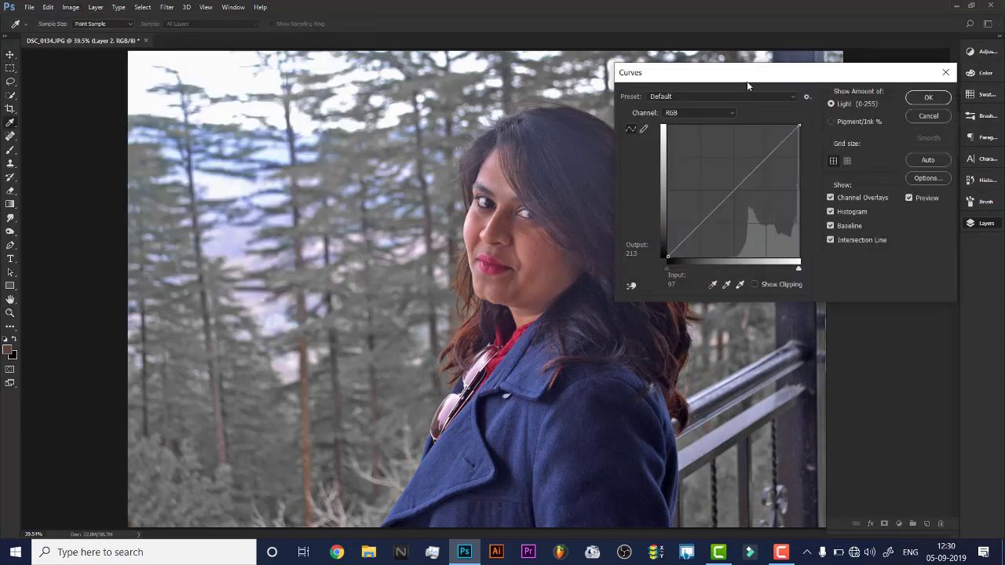
left_click_drag(759, 74, 836, 74)
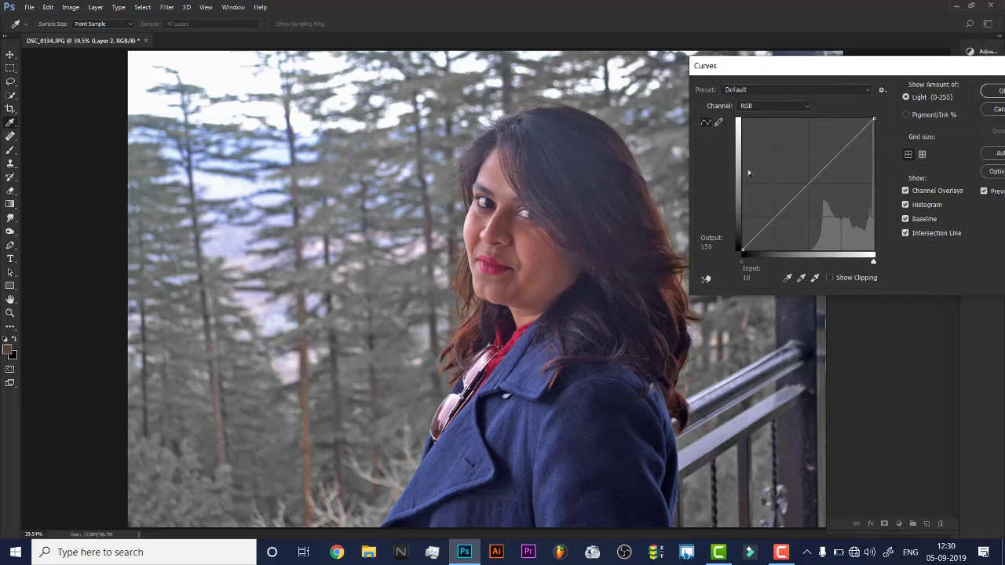
left_click(801, 190)
left_click_drag(801, 190, 801, 188)
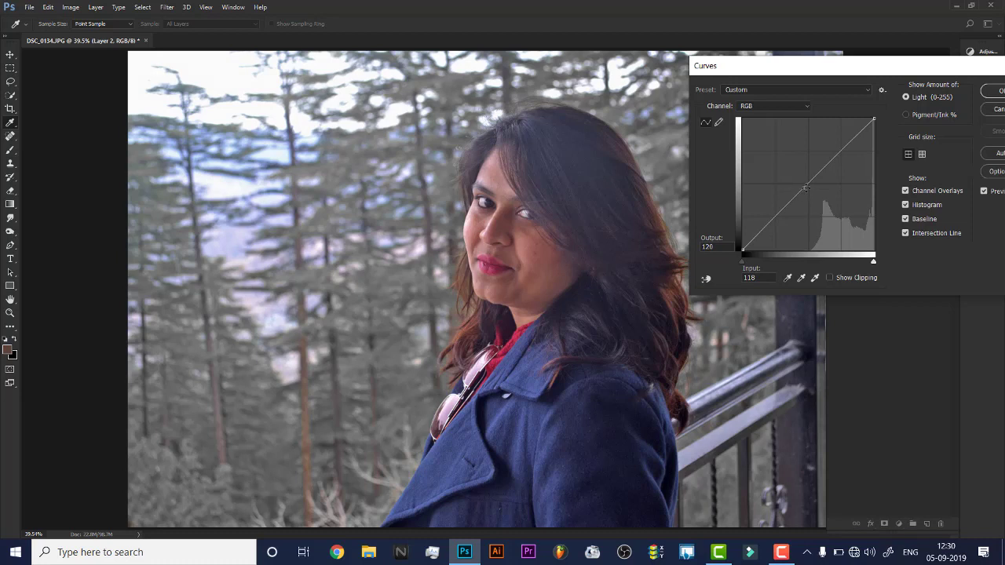
left_click_drag(803, 188, 800, 186)
left_click(990, 91)
key("z")
left_click_drag(565, 256, 575, 256)
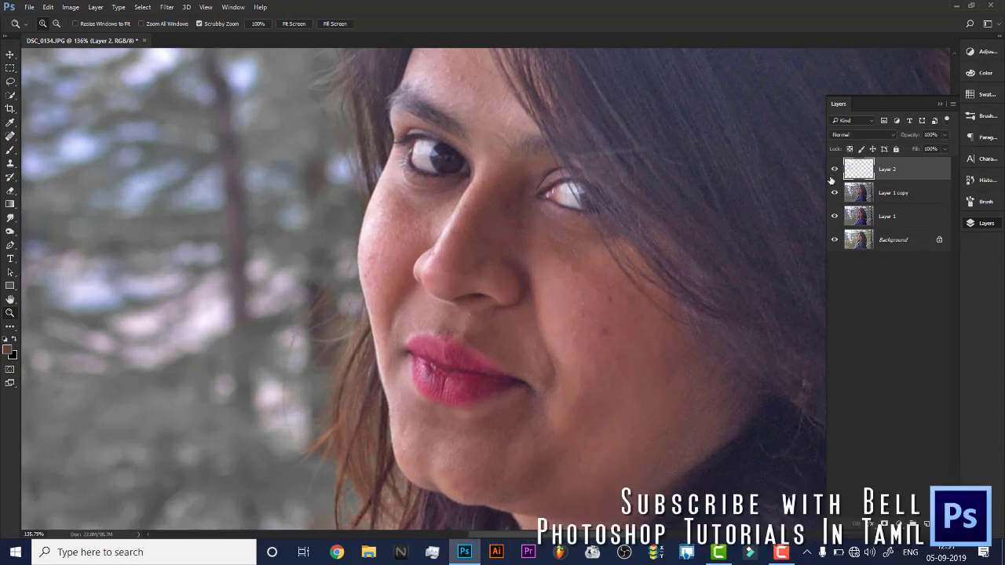
From Layer 1 copy, select Shadows with Color Range (fuzziness 20, range 65) and copy them to Layer 3.
left_click(885, 194)
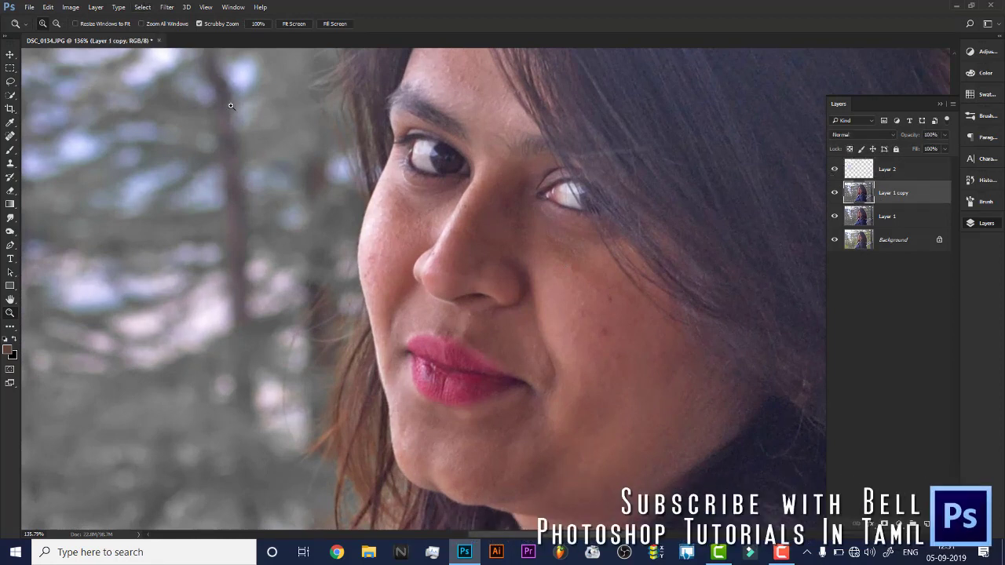
right_click(396, 158)
left_click(410, 167)
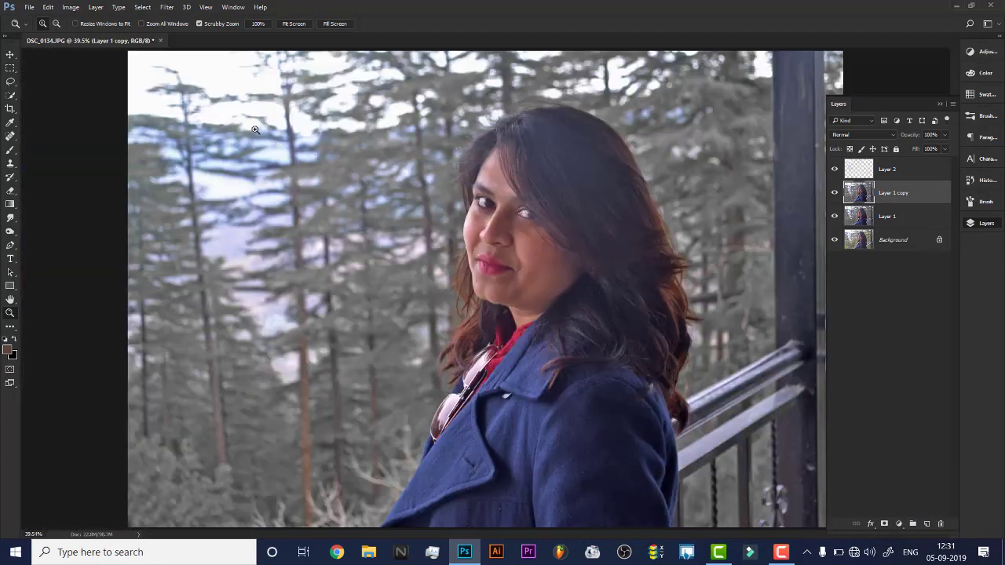
left_click(142, 7)
left_click(166, 133)
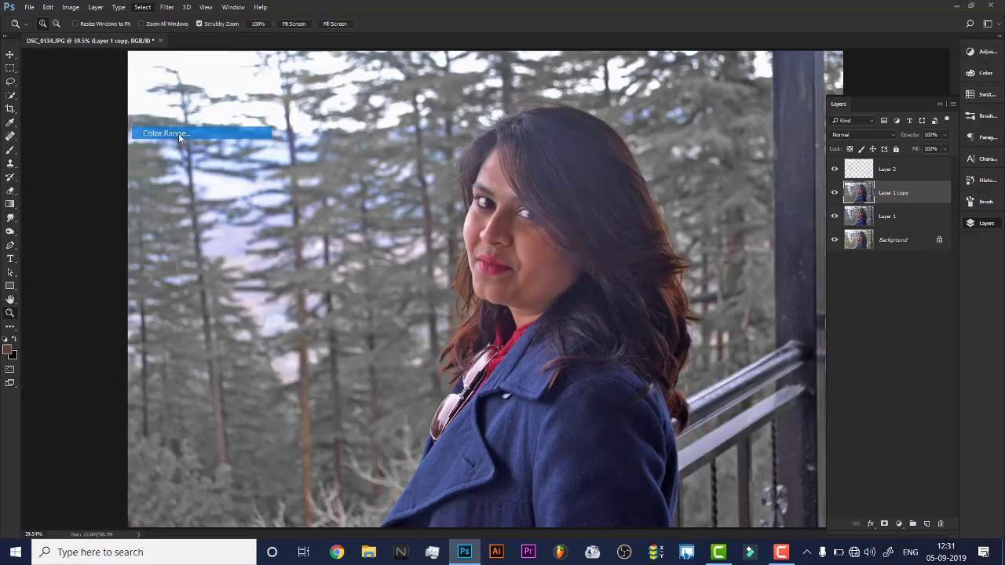
left_click(725, 86)
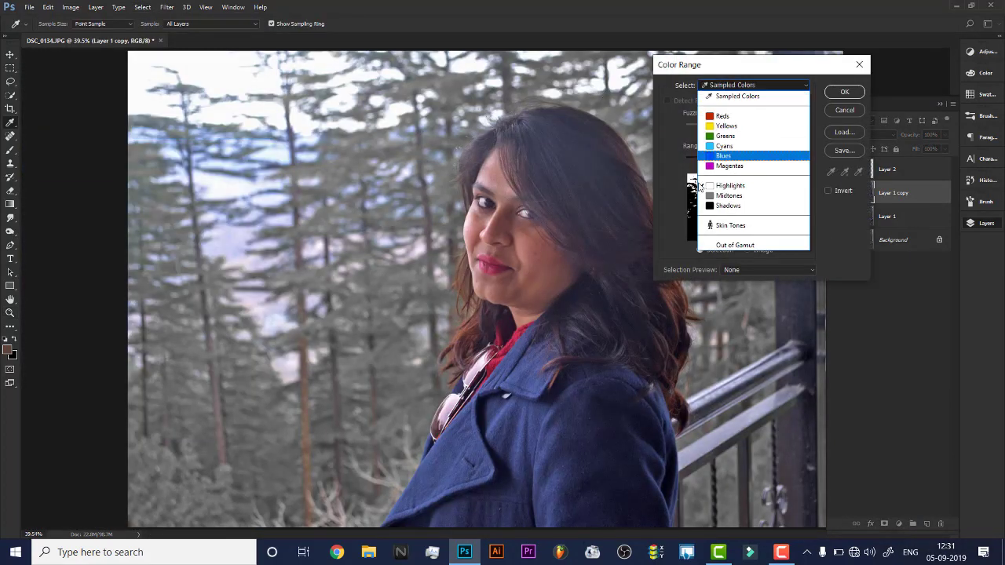
left_click(723, 207)
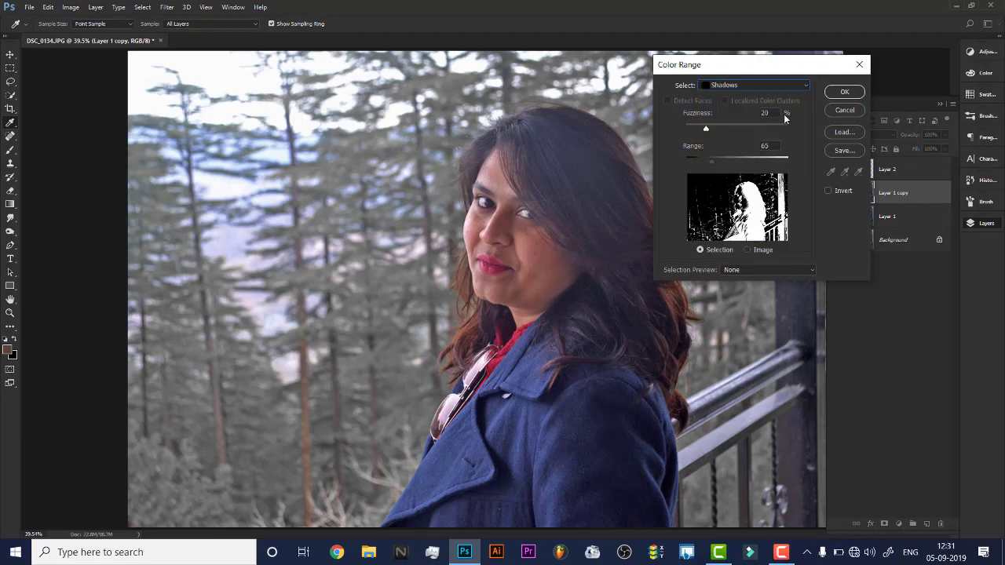
left_click(754, 250)
left_click(843, 92)
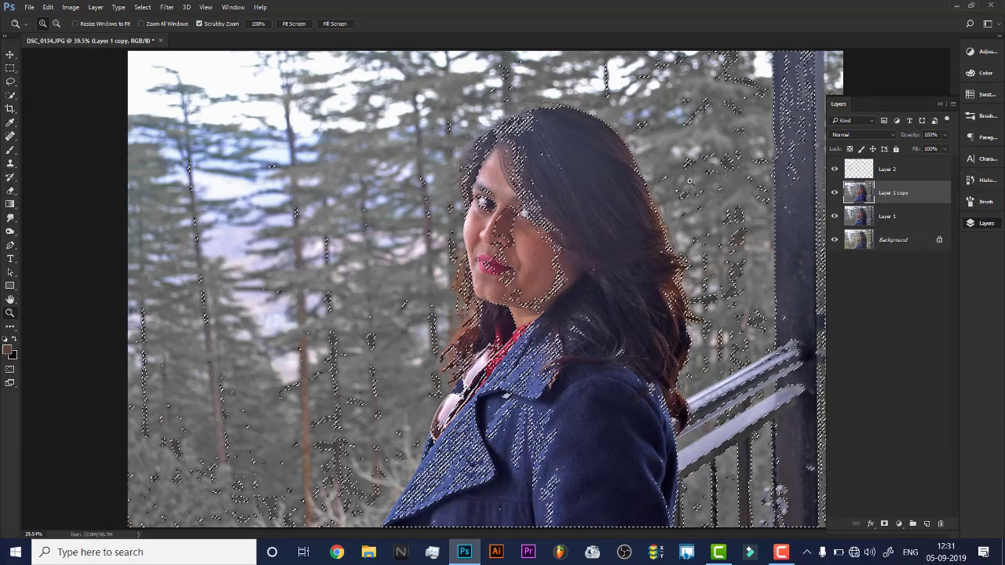
key("ctrl+j")
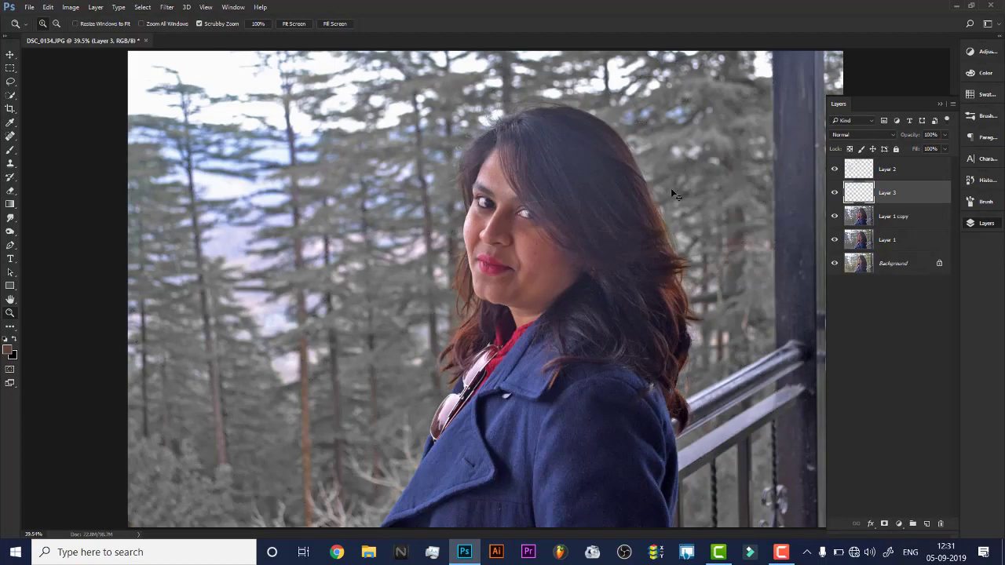
left_click(898, 522)
Apply Image > Adjustments > Curves to Layer 3, nudging a midtone point down to darken it.
left_click(73, 8)
left_click(72, 8)
mouse_move(92, 40)
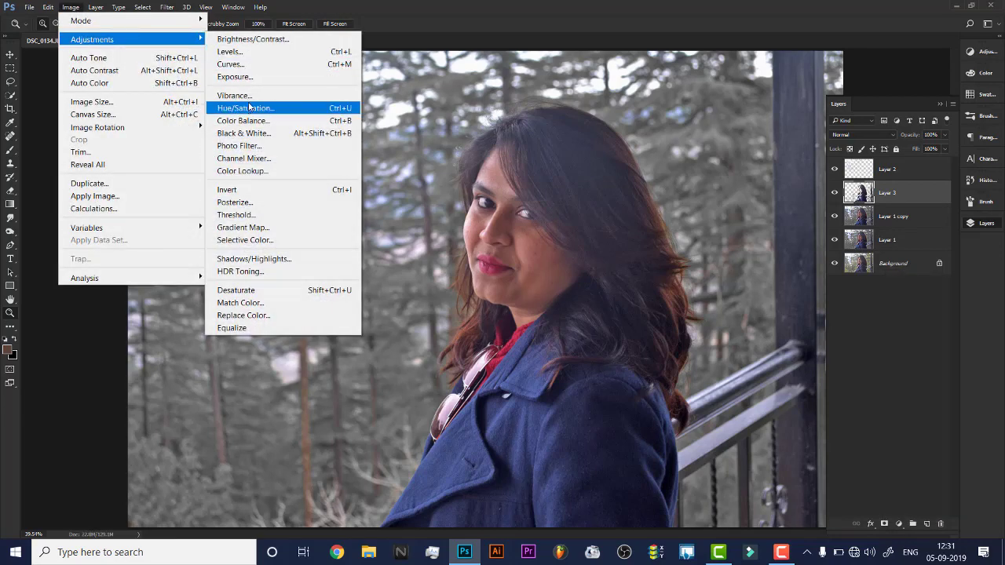
left_click(243, 69)
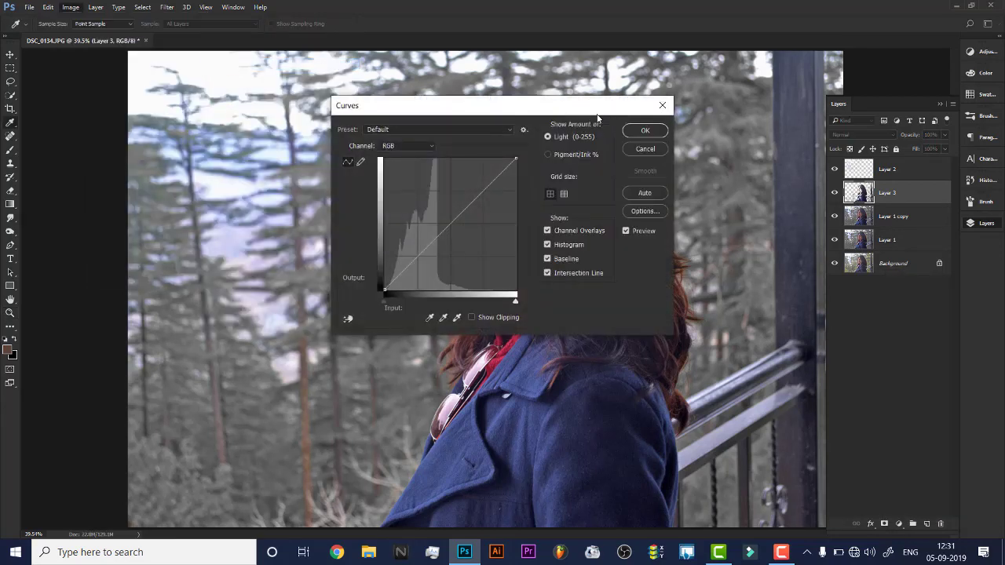
left_click_drag(610, 115, 941, 75)
left_click_drag(801, 74, 842, 75)
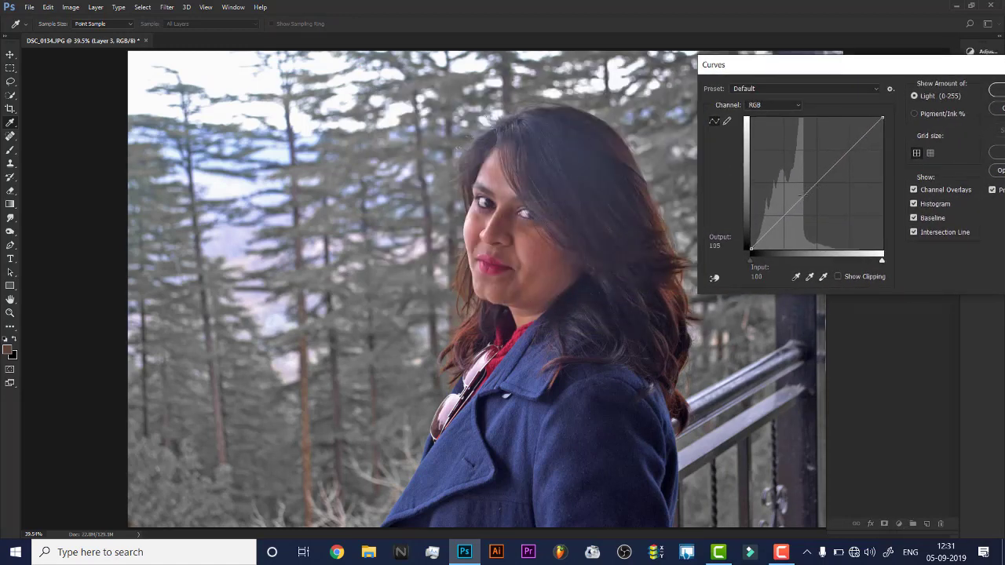
mouse_move(806, 192)
left_mouse_down()
mouse_move(812, 199)
mouse_move(806, 193)
left_mouse_up()
left_click(997, 88)
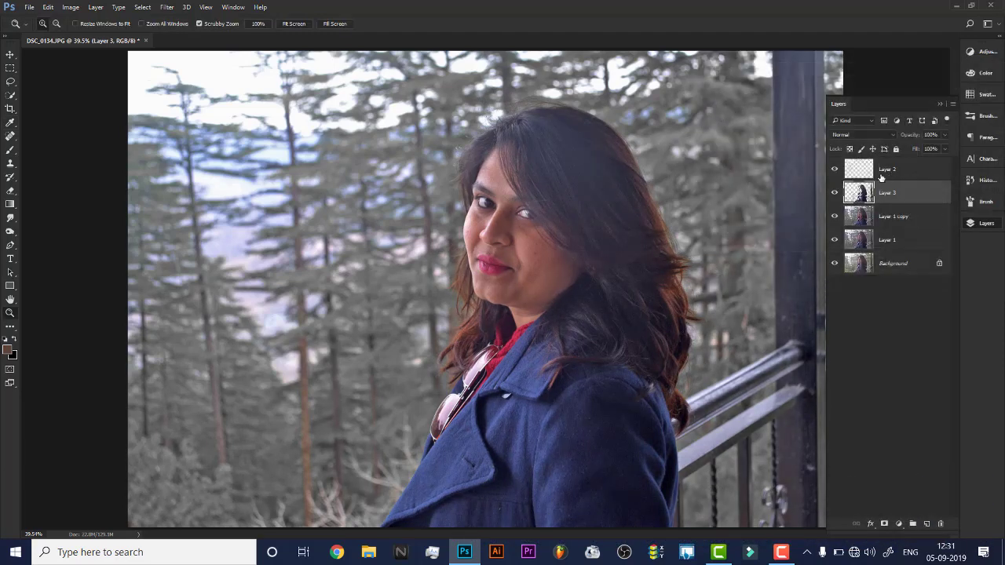
Merge Layer 2 down into Layer 3 and toggle Layer 3 to compare.
left_click(892, 174)
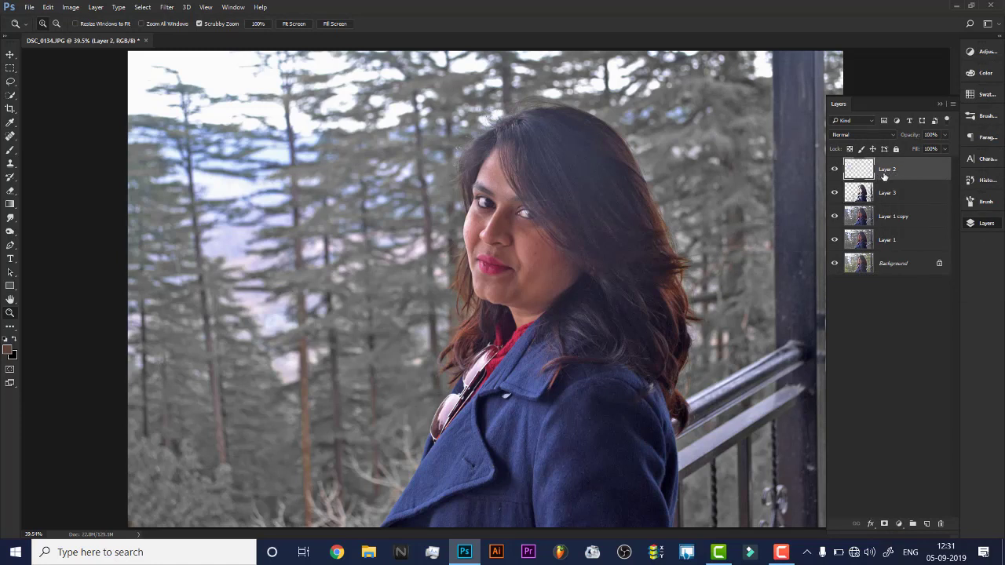
key("ctrl+e")
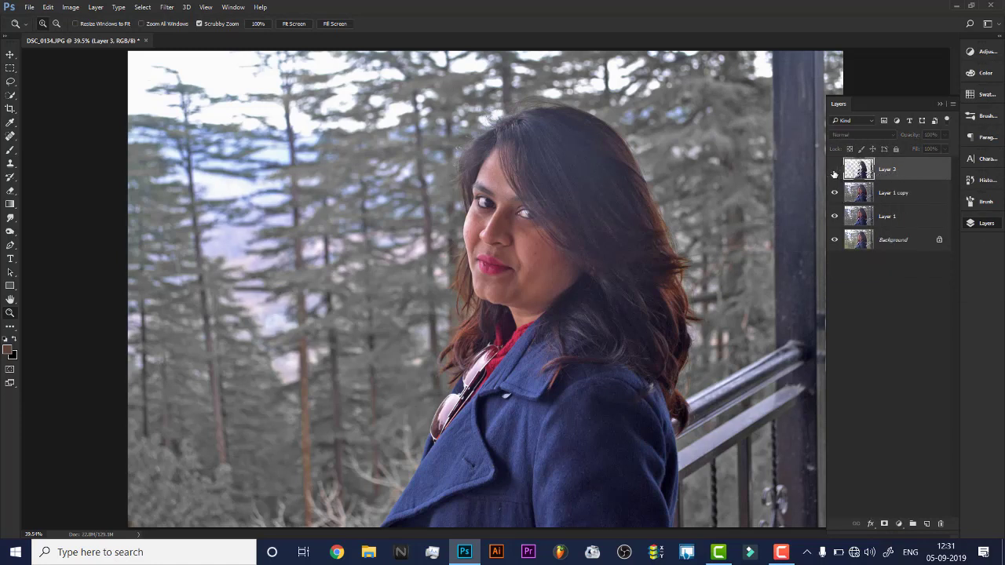
left_click_drag(580, 233, 628, 232)
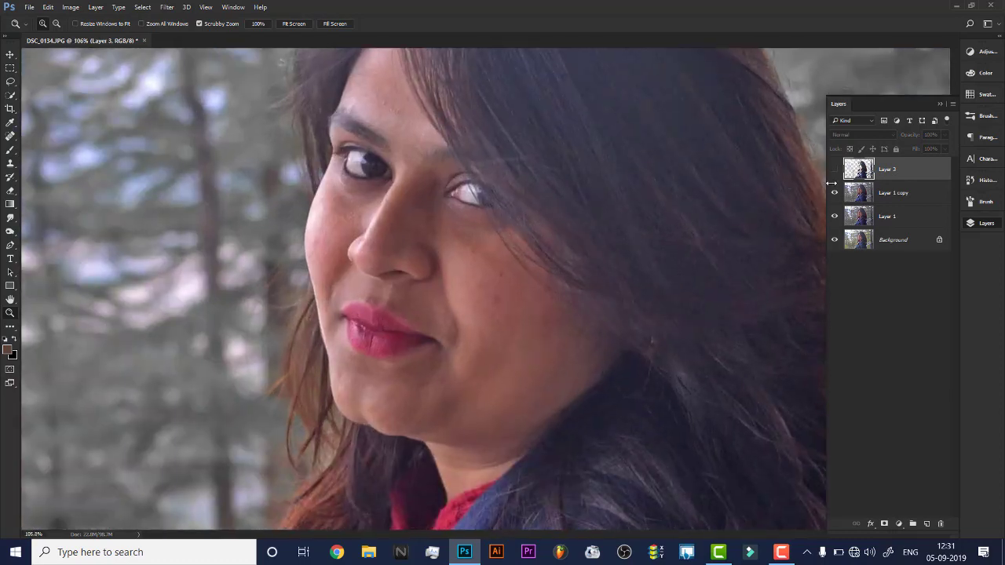
left_click(834, 169)
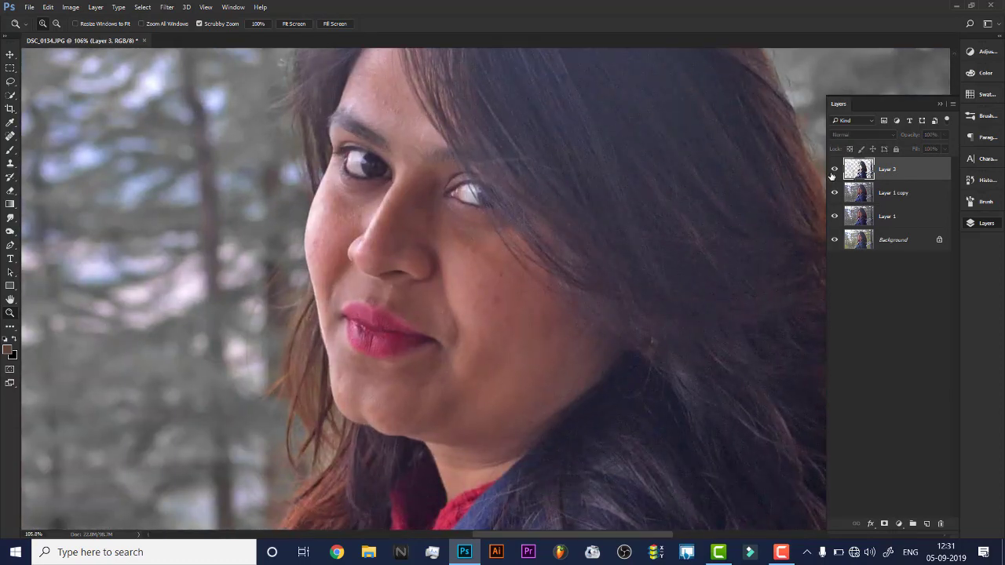
Delete Layer 3, leaving Layer 1 copy as the top layer.
left_click_drag(412, 256, 369, 251)
right_click(418, 231)
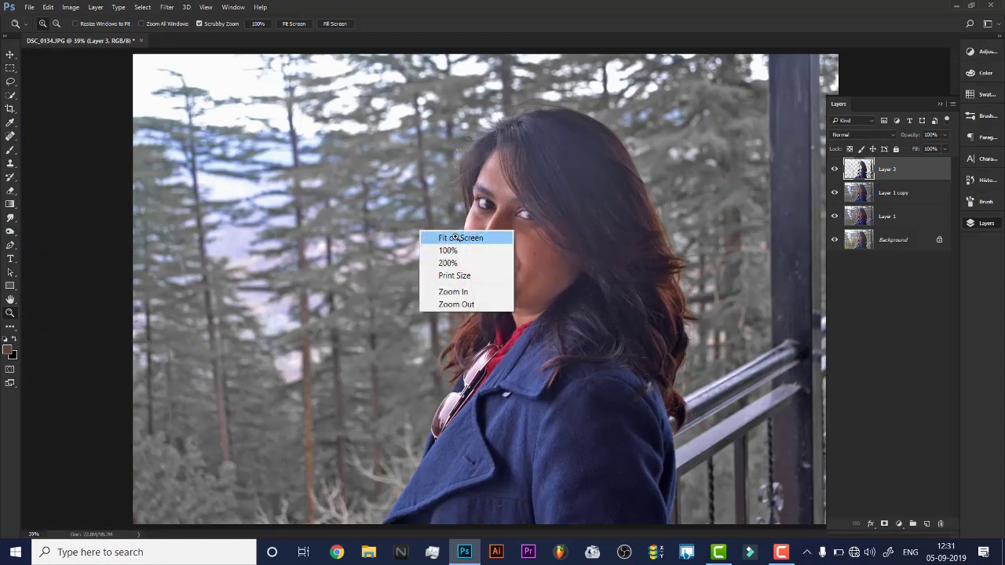
left_click(447, 237)
key("Delete")
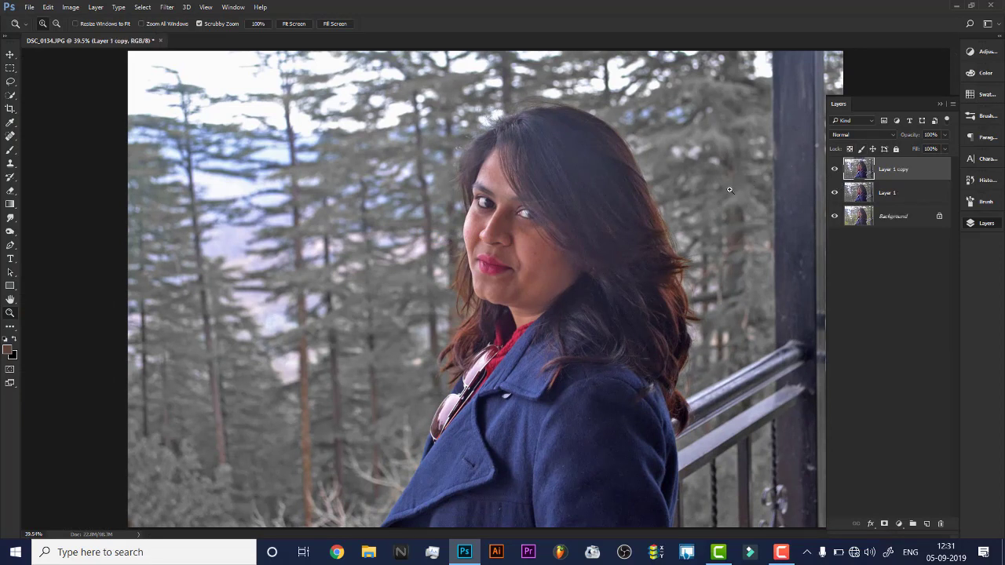
mouse_move(596, 204)
left_mouse_down()
mouse_move(646, 225)
mouse_move(597, 194)
mouse_move(593, 230)
left_mouse_up()
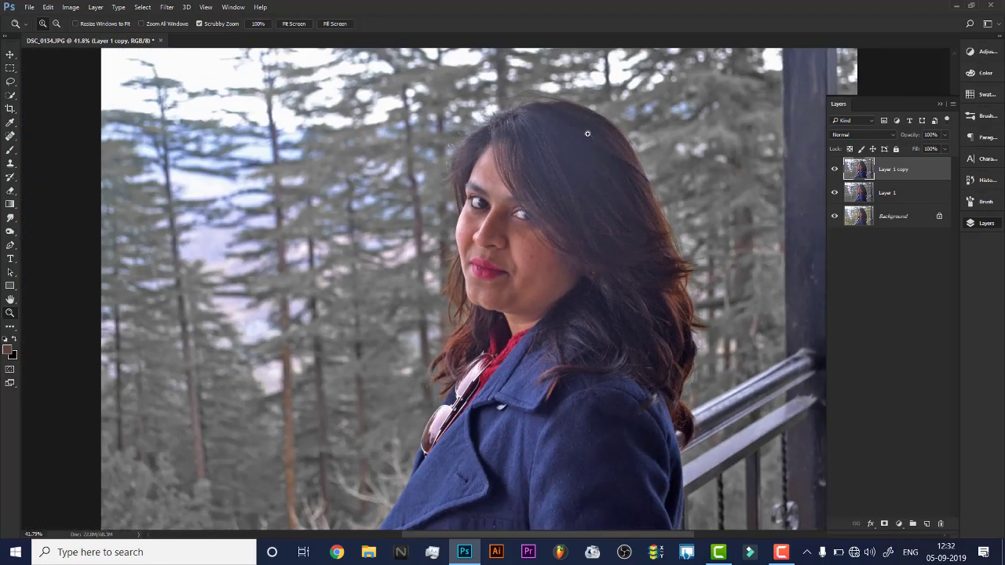
left_click_drag(603, 195, 559, 210)
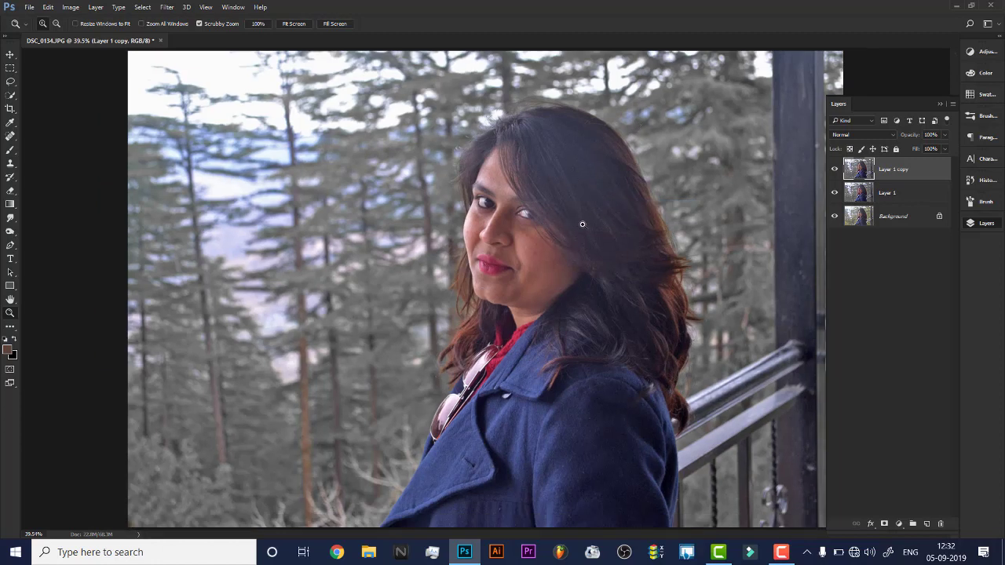
left_click(11, 82)
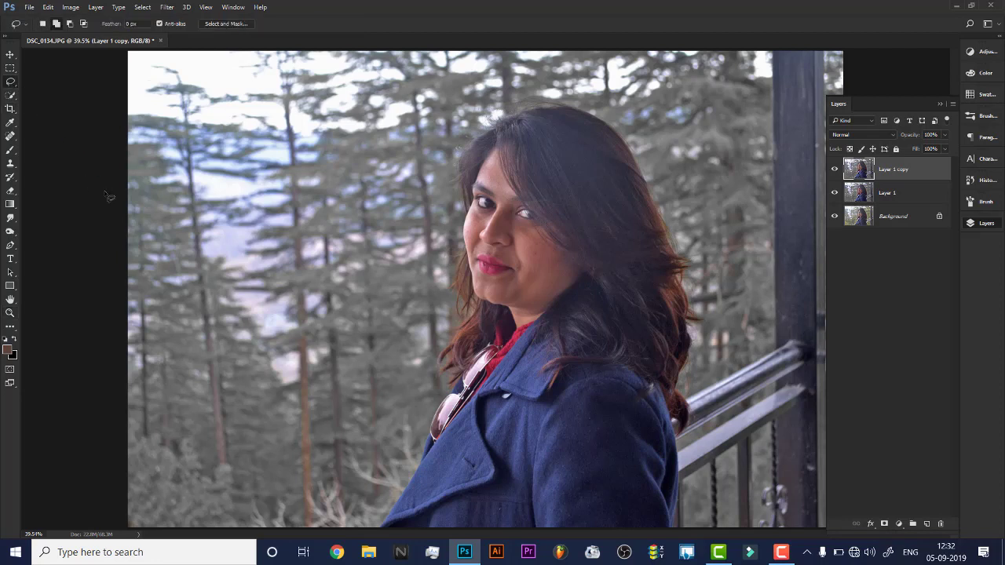
left_click(11, 245)
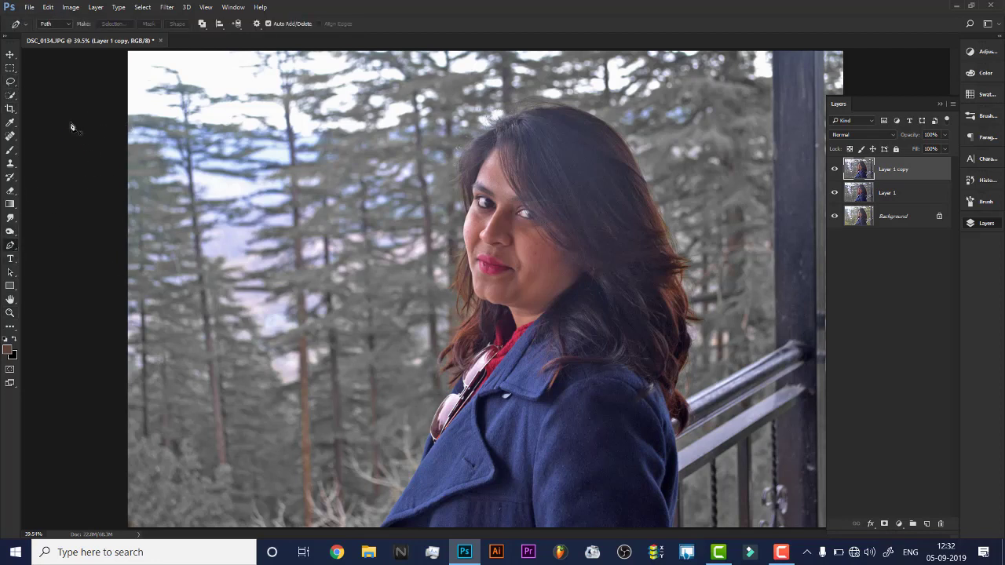
left_click(11, 82)
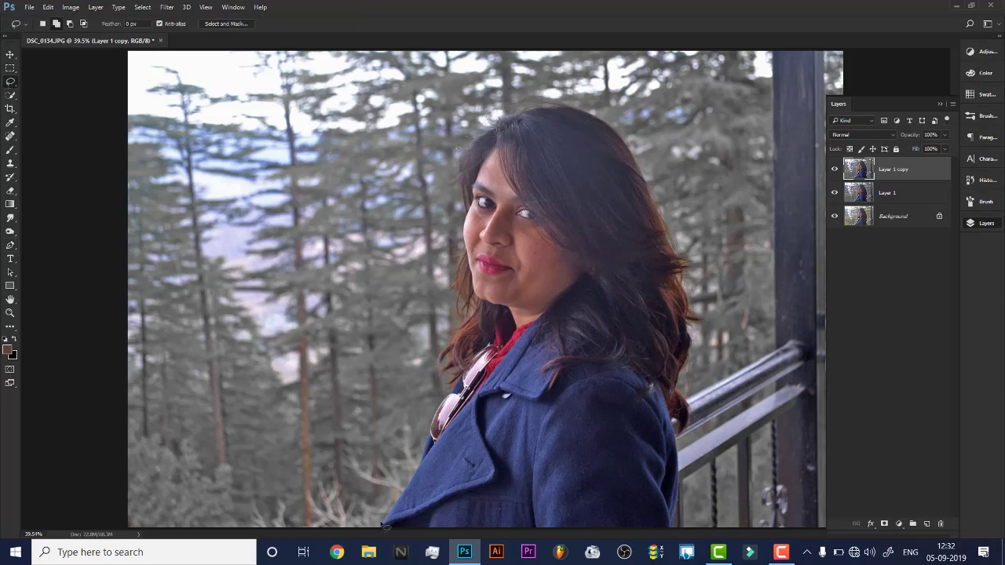
left_click_drag(386, 531, 690, 226)
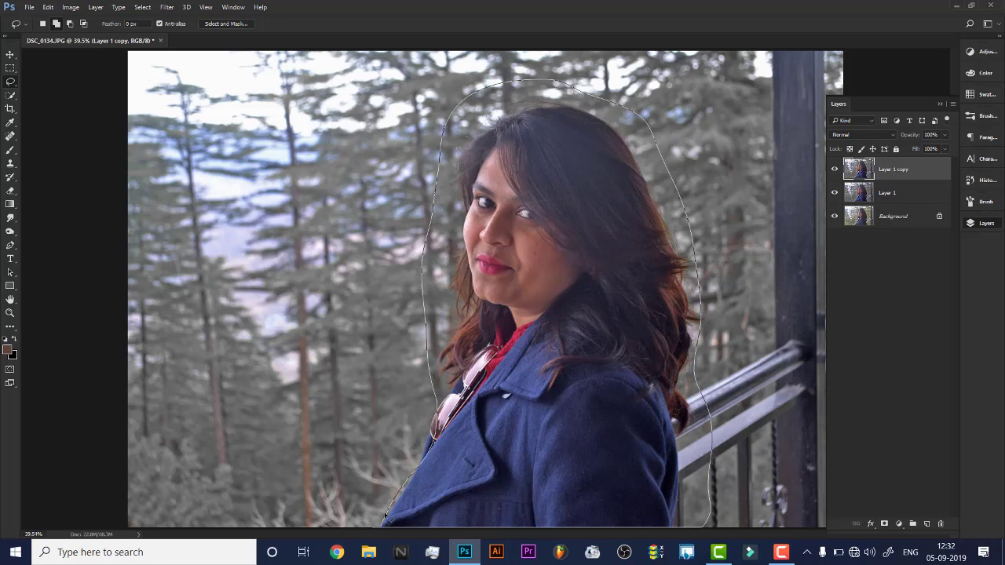
left_click_drag(689, 227, 369, 526)
right_click(520, 238)
left_click(547, 274)
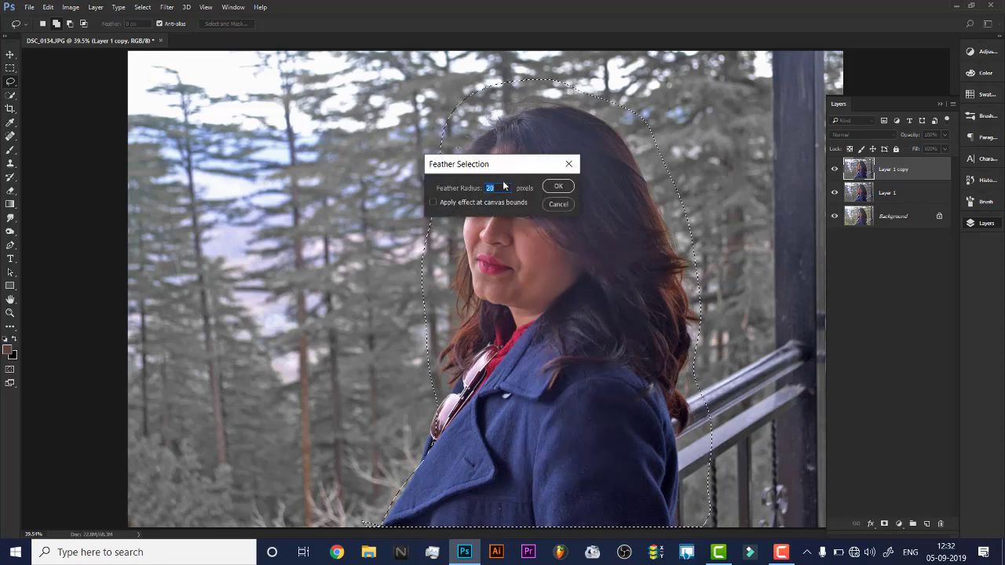
type("10")
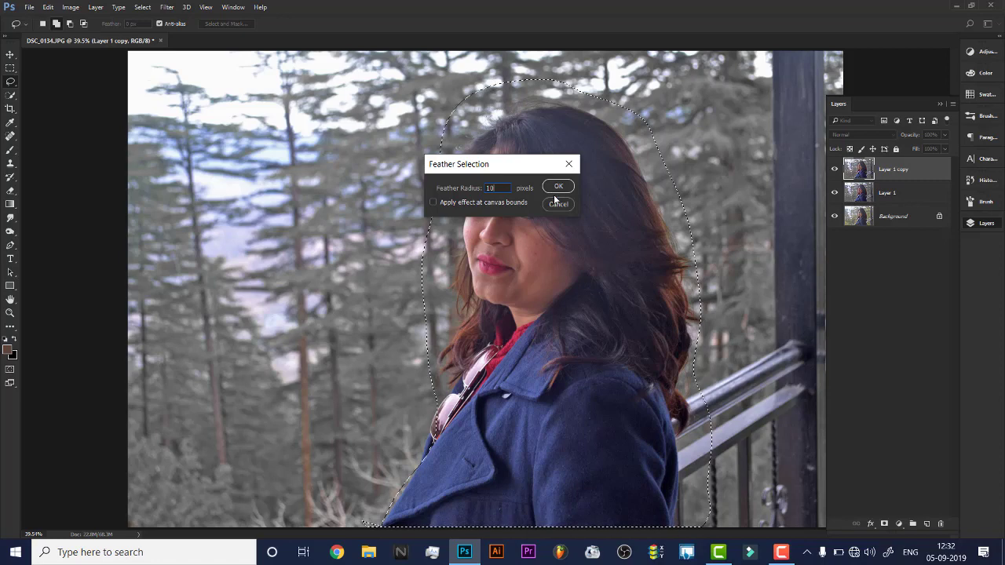
left_click(554, 205)
right_click(556, 187)
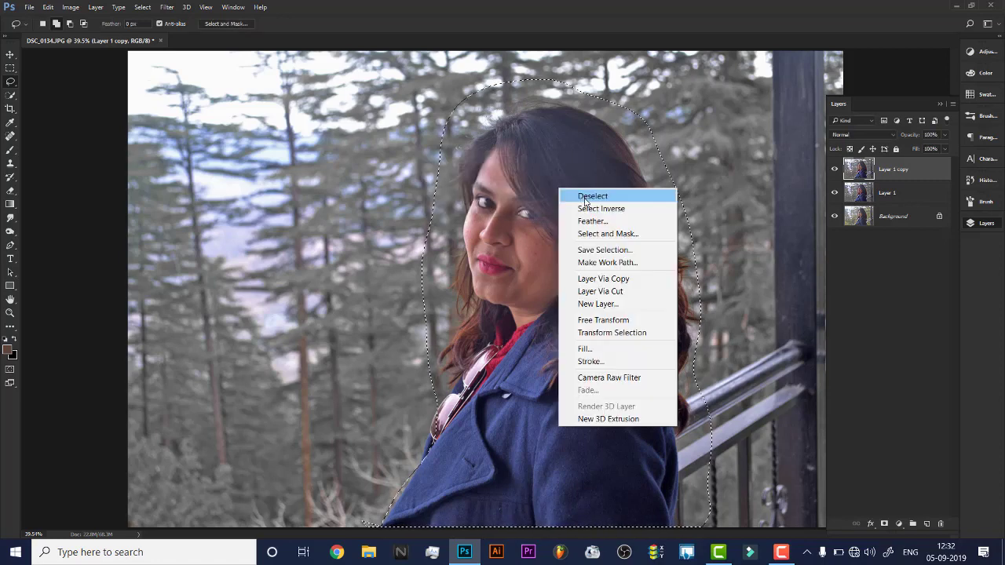
left_click(571, 196)
key("z")
left_click_drag(567, 239, 536, 230)
right_click(576, 245)
left_click(576, 247)
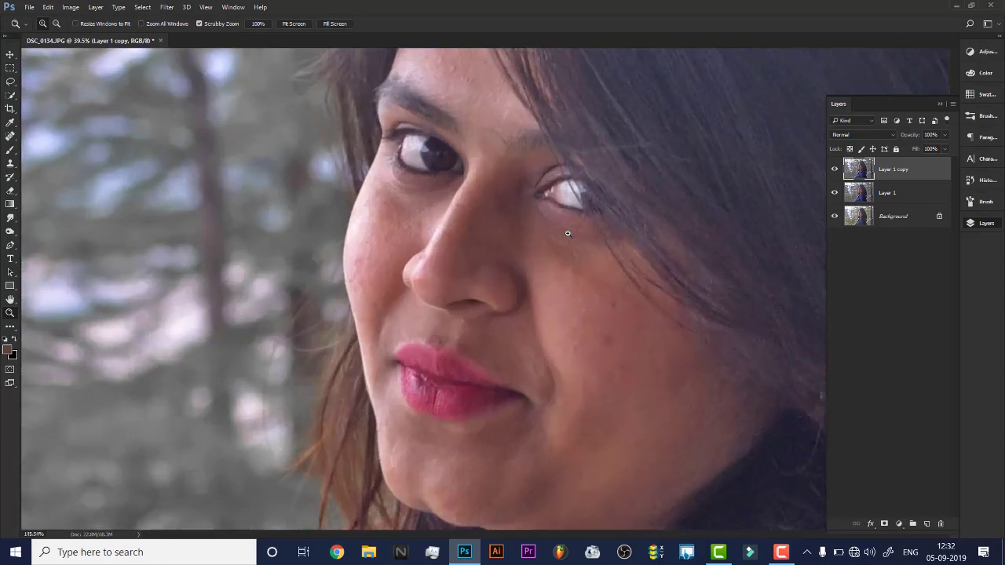
right_click(535, 227)
left_click(550, 232)
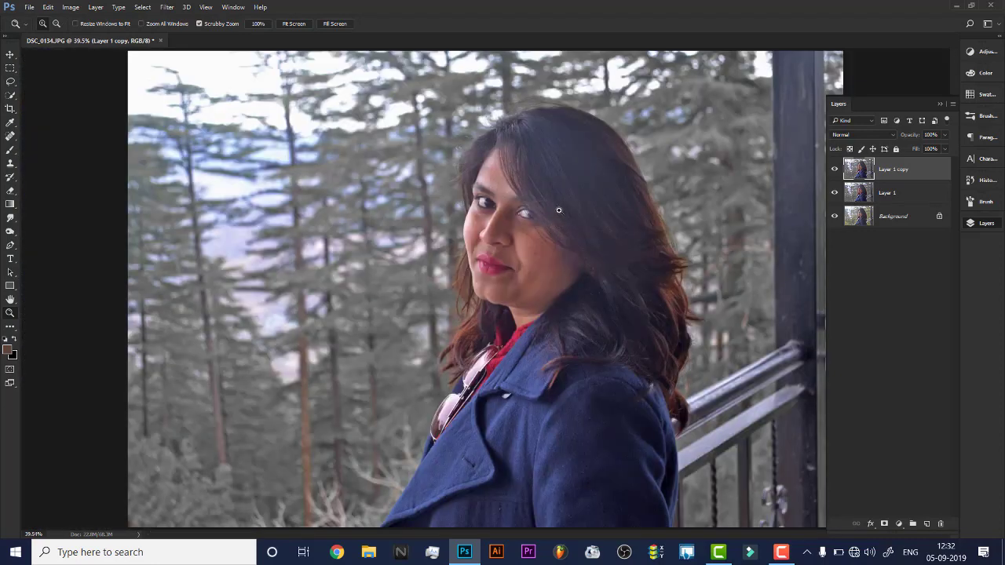
Show Layer 1 copy and apply Unsharp Mask at Amount 99%, Radius 4.0 pixels, Threshold 0.
left_click(835, 170)
left_click(164, 8)
mouse_move(182, 227)
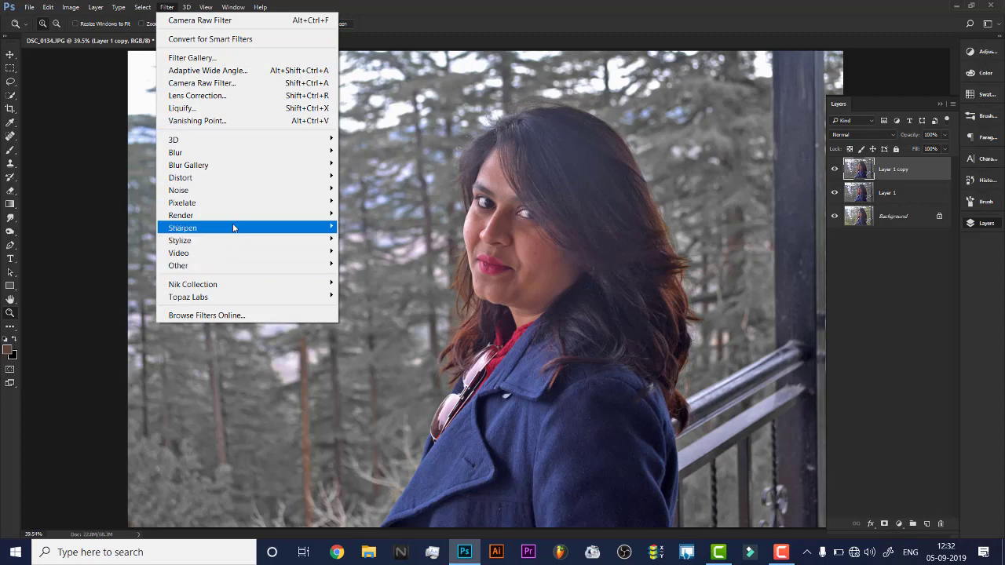
left_click(369, 290)
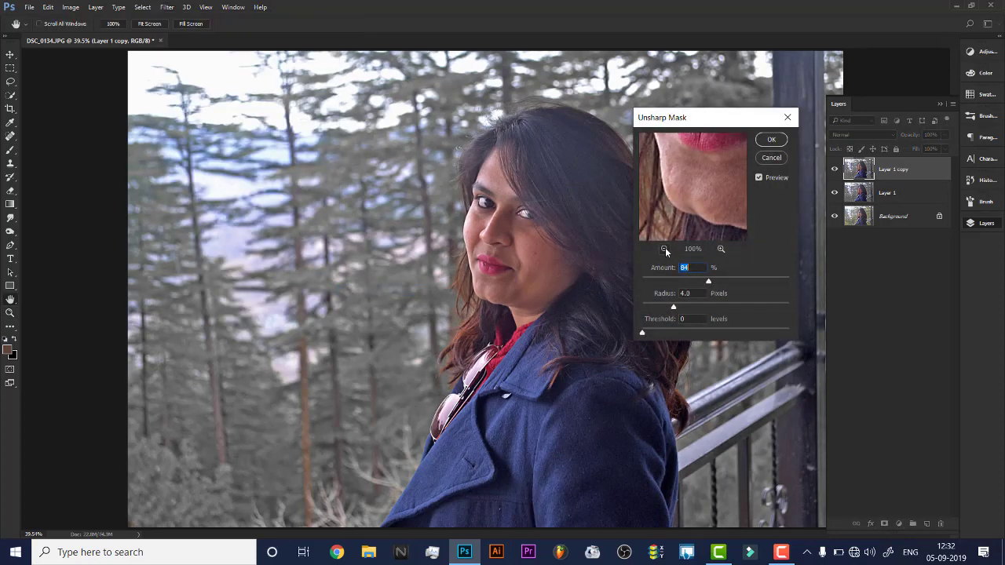
left_click(664, 248)
left_click_drag(675, 222, 700, 228)
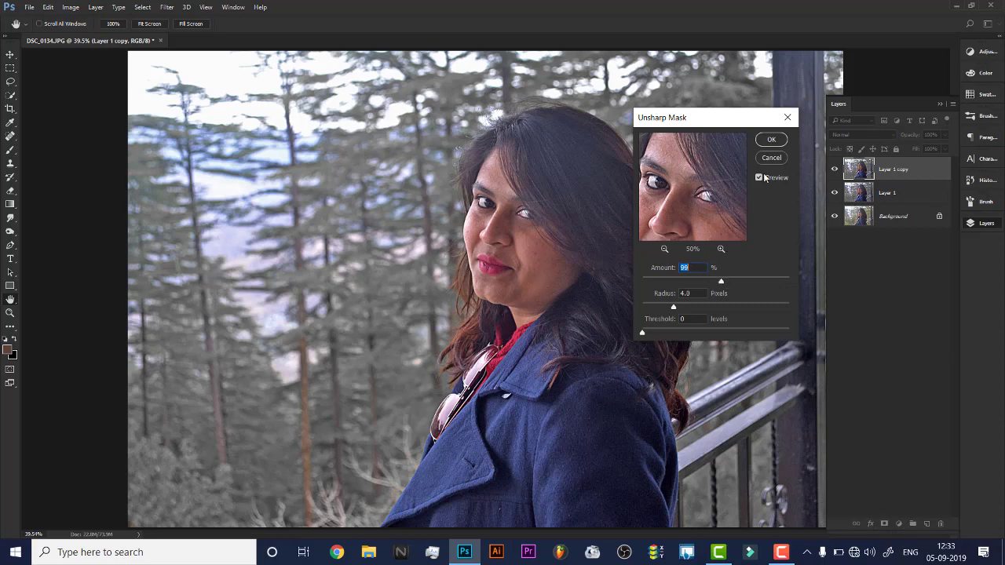
left_click(770, 139)
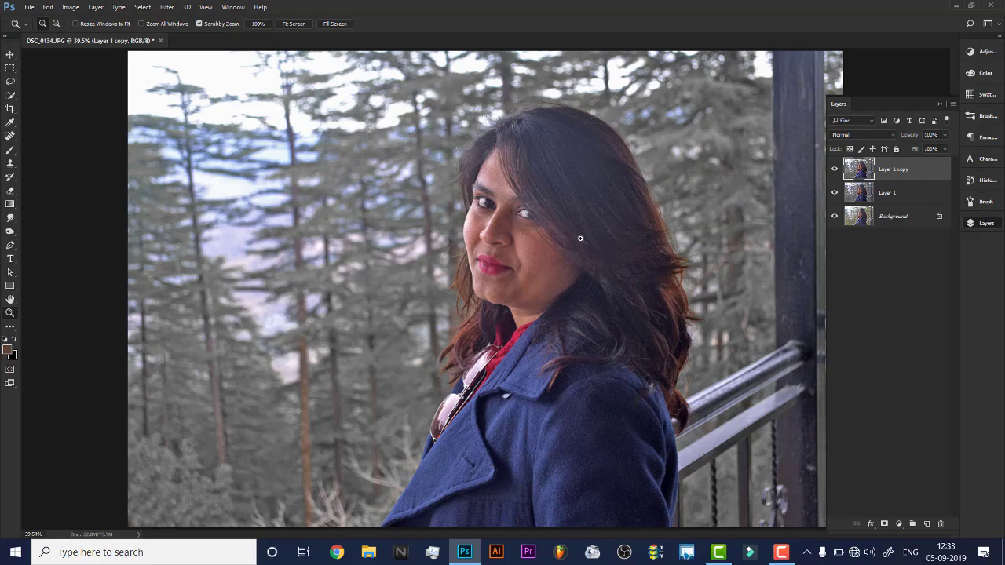
left_click_drag(580, 238, 616, 230)
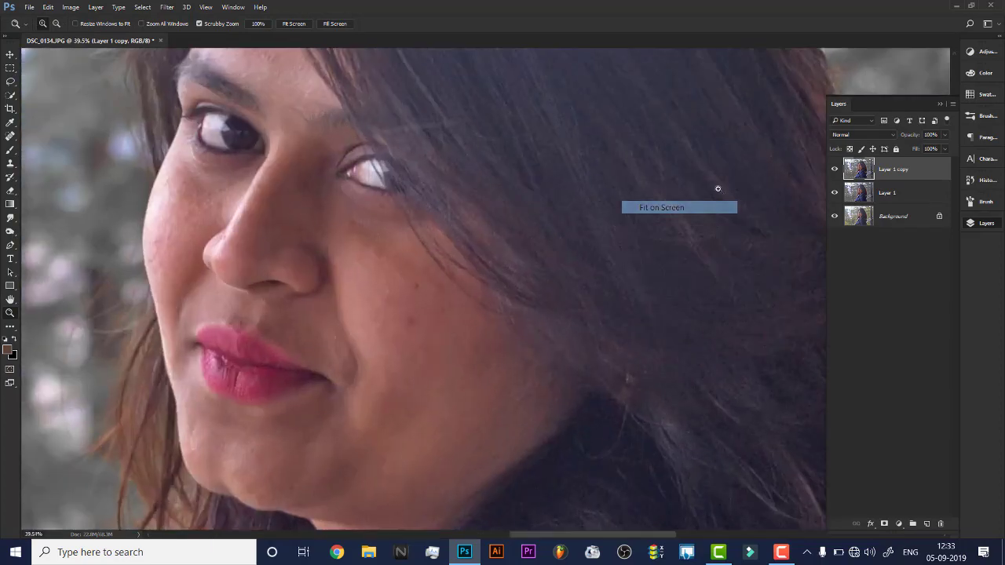
Fit the image on screen and set Layer 1 copy's blend mode to Hard Light.
key("ctrl+0")
left_click(862, 134)
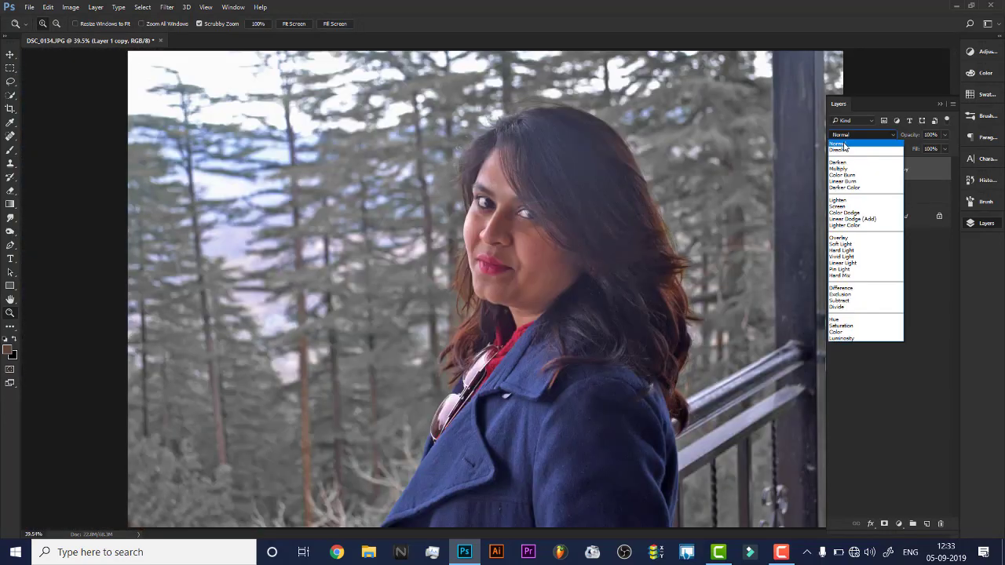
left_click(841, 250)
Apply a 3.7-pixel High Pass filter to Layer 1 copy and inspect the eye up close.
left_click(177, 10)
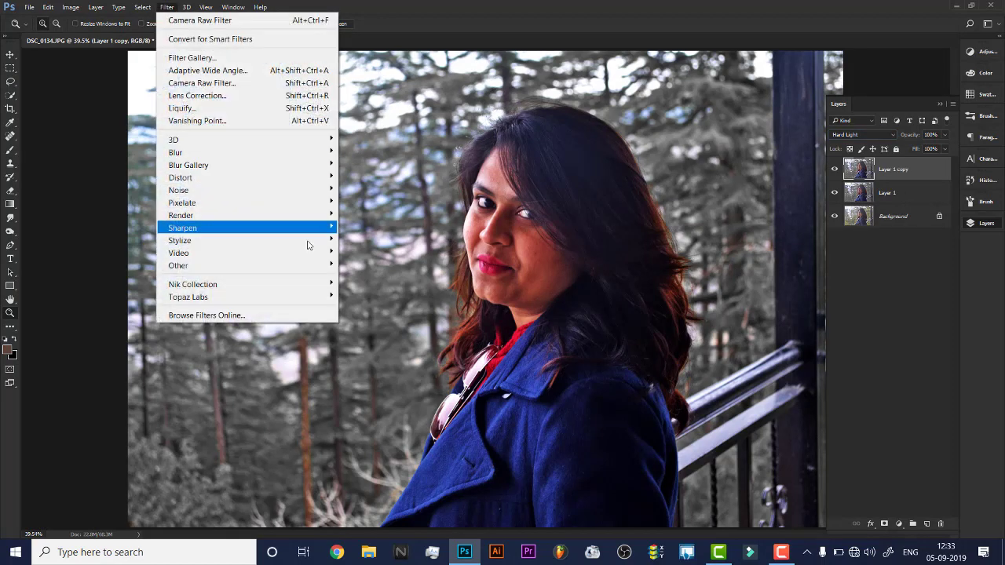
left_click(368, 276)
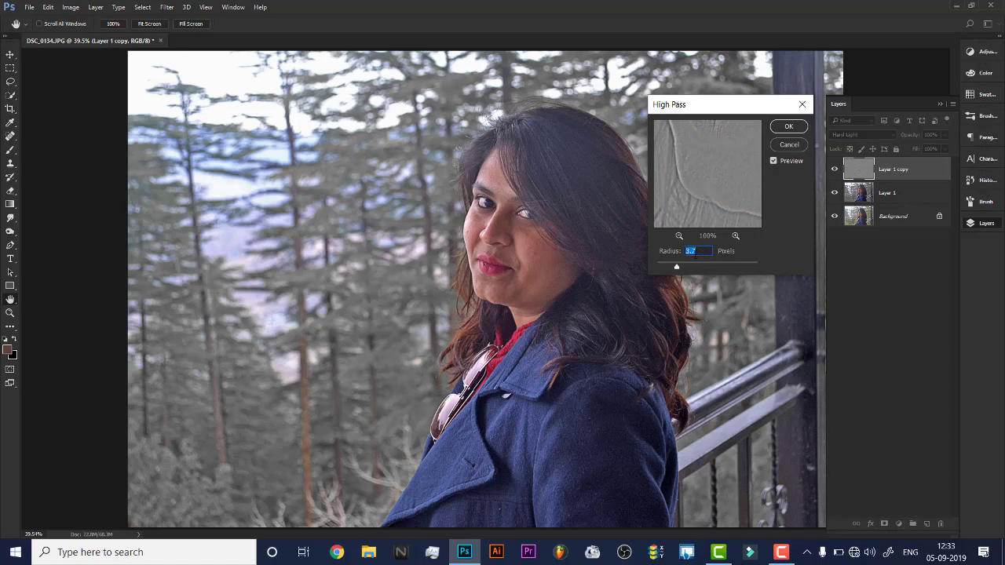
left_click(788, 127)
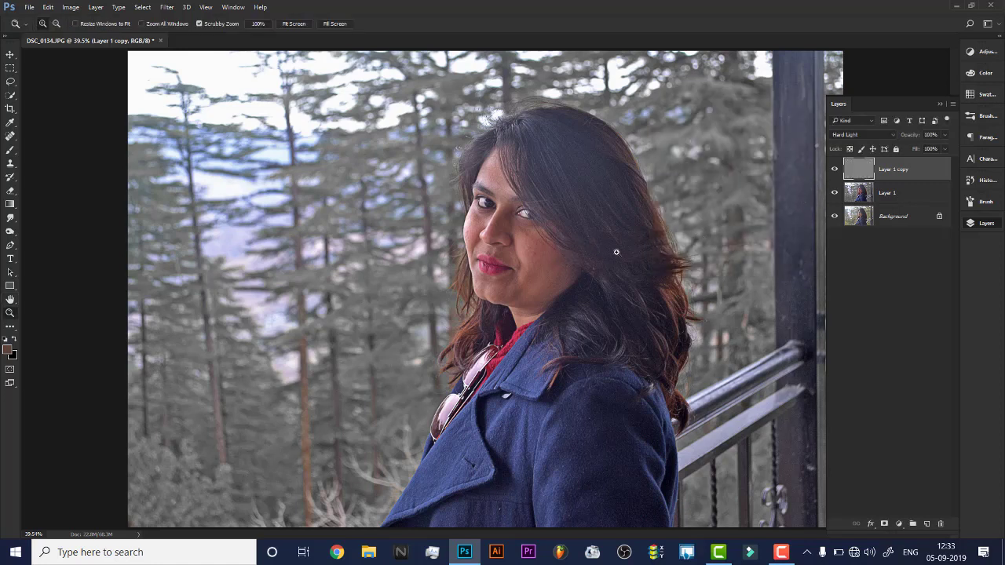
left_click_drag(537, 219, 765, 218)
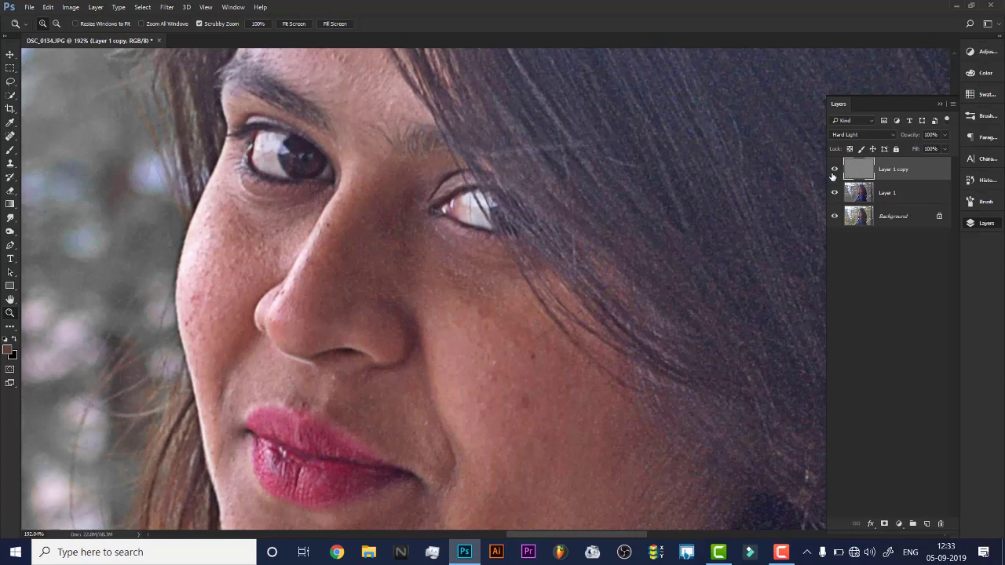
Compare the sharpening layer on and off, then lower its opacity to about half.
left_click(834, 169)
left_click(833, 170)
scroll(643, 213, "down", 5)
scroll(702, 149, "up", 4)
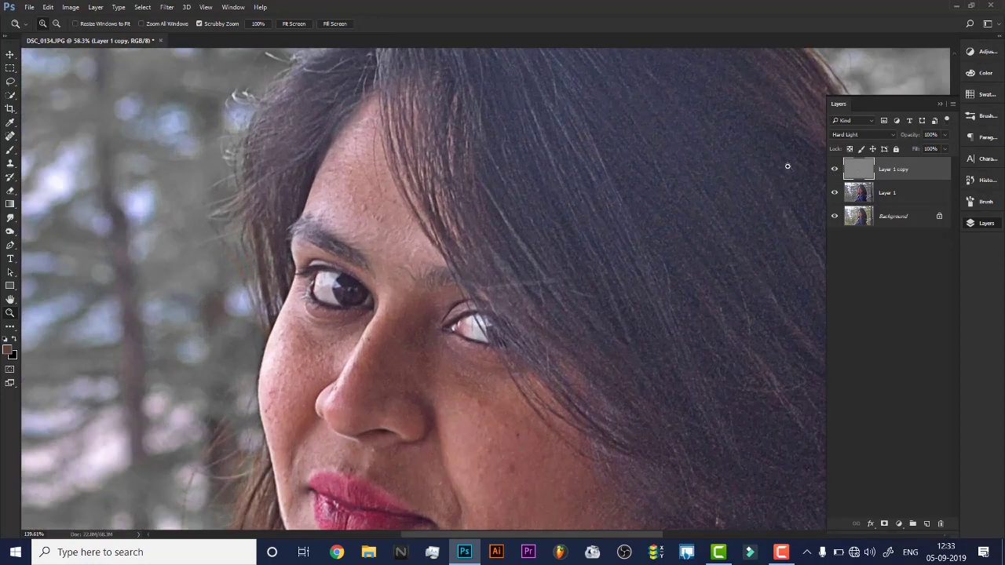
left_click_drag(910, 135, 887, 137)
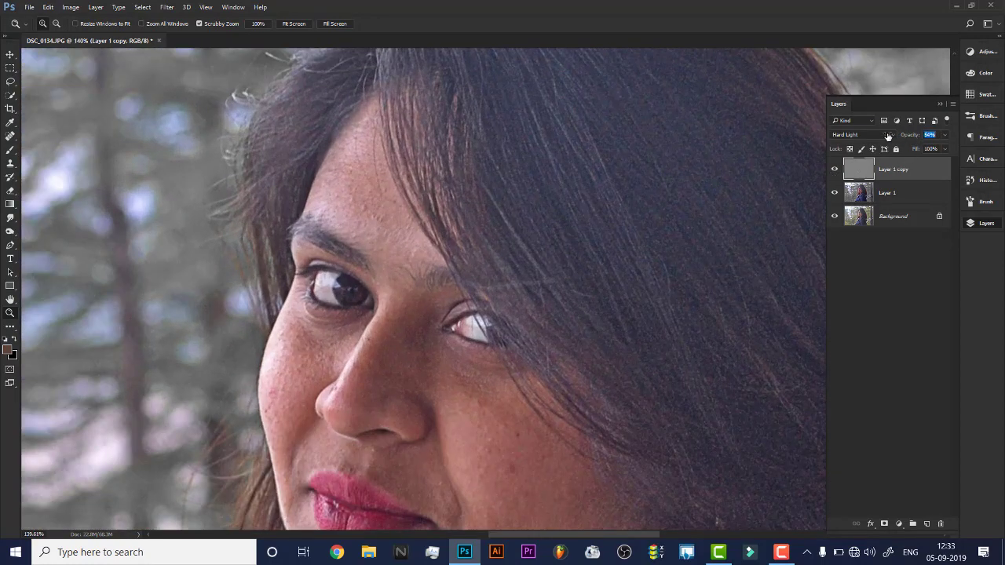
type("49")
key("Return")
scroll(370, 436, "up", 4)
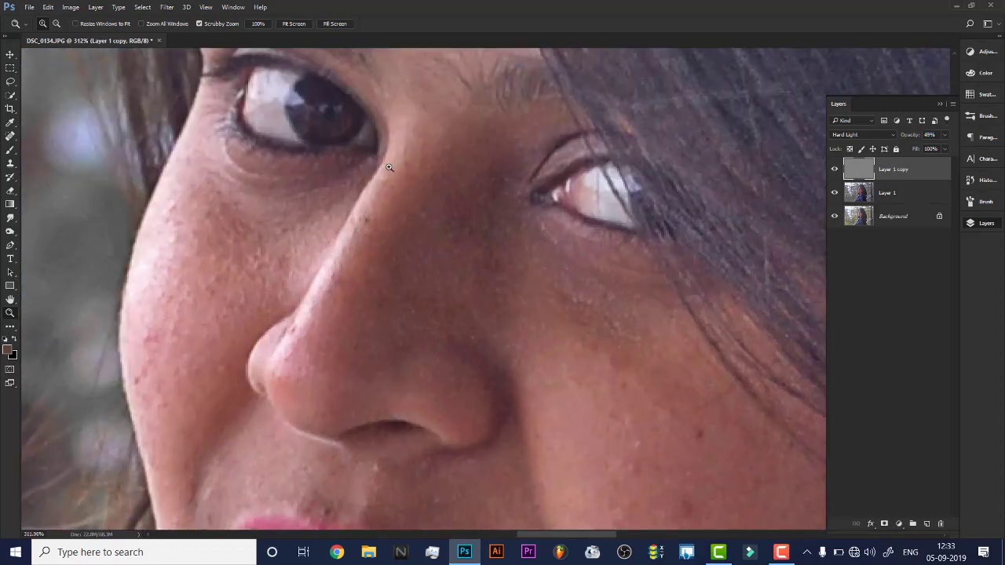
Recompare the sharpening layer on and off, settle its opacity at 51%, and fit the photo on screen.
left_click(834, 170)
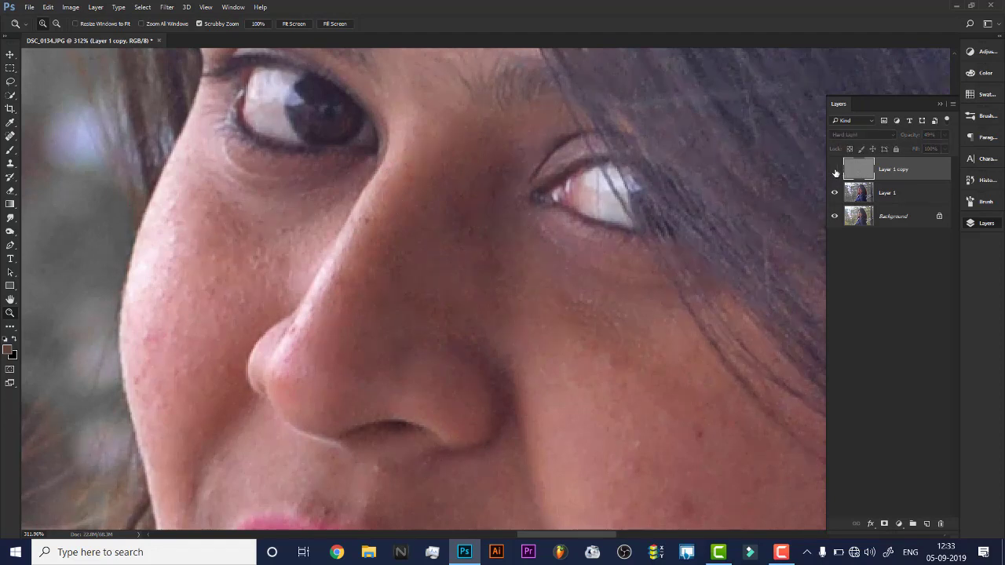
left_click(834, 170)
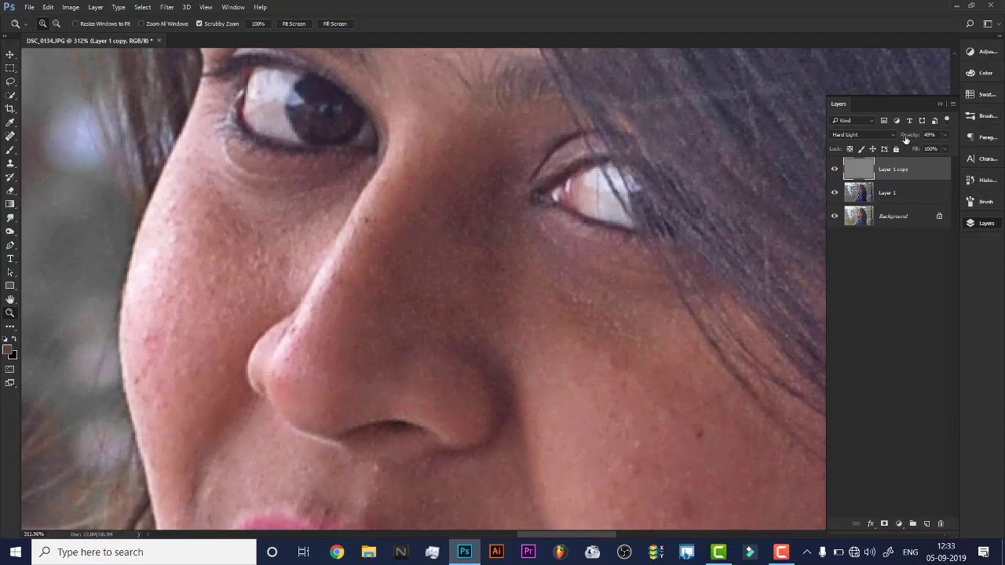
left_click(834, 169)
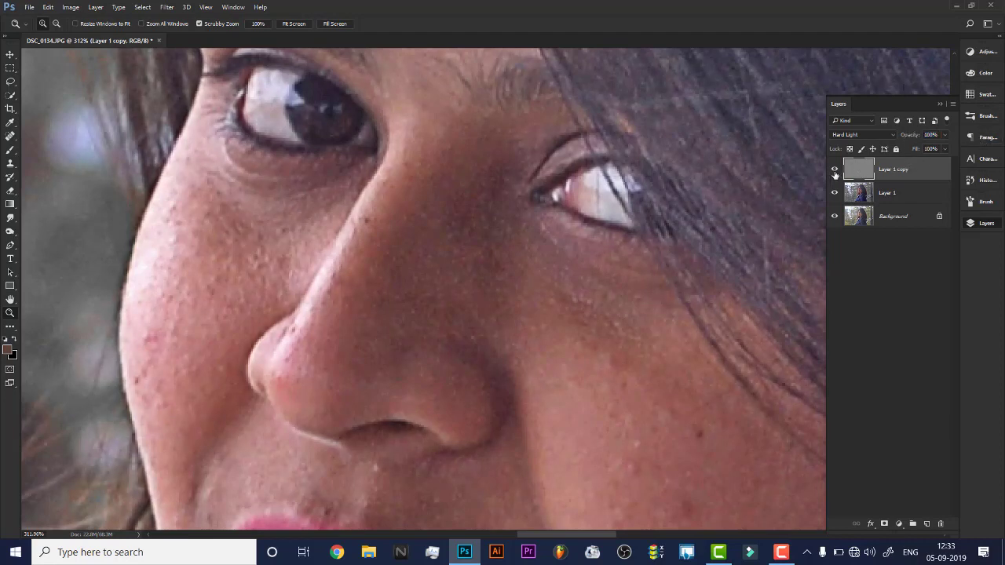
left_click(834, 171)
left_click(834, 170)
left_click(833, 169)
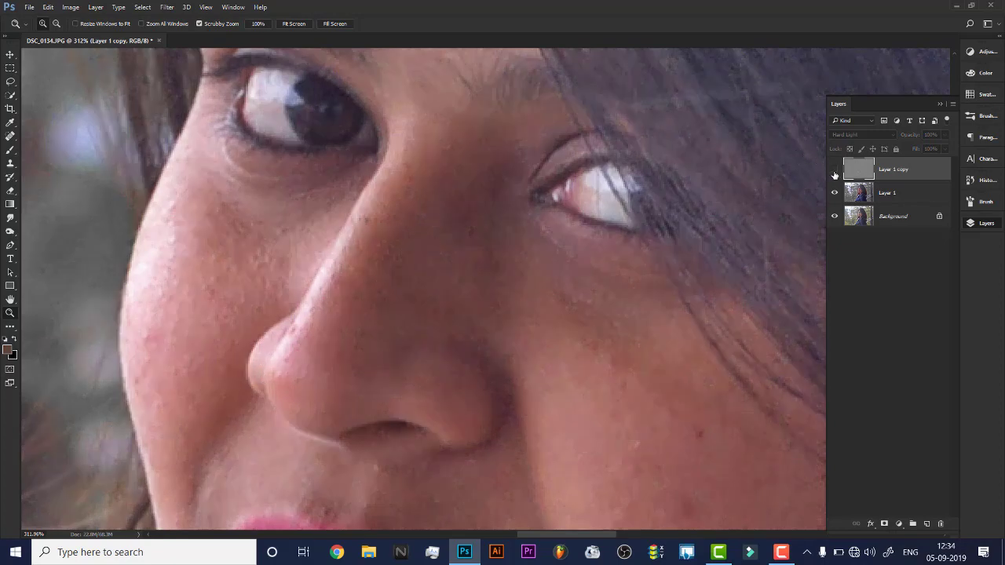
left_click(834, 170)
left_click_drag(908, 136, 892, 138)
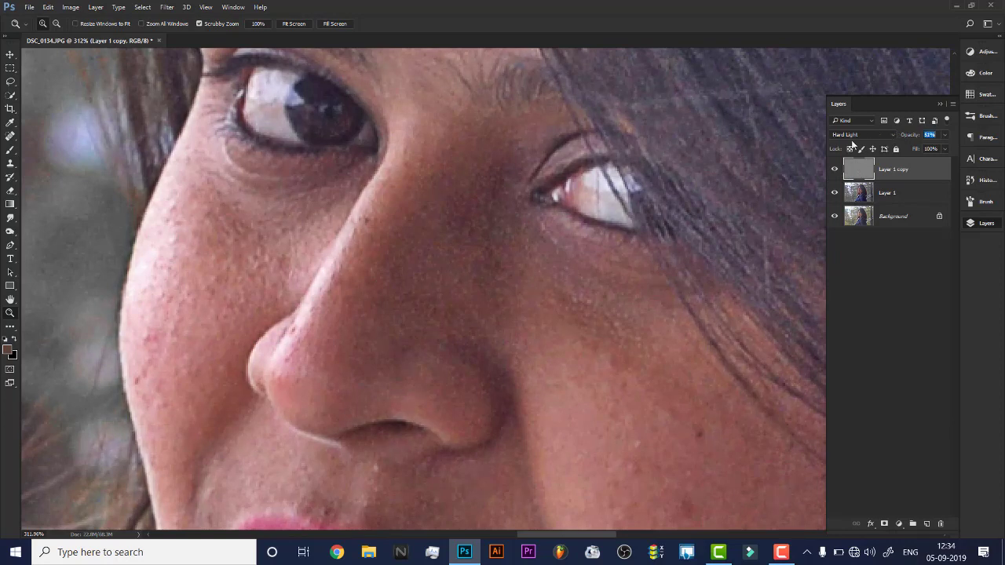
right_click(696, 175)
left_click(710, 181)
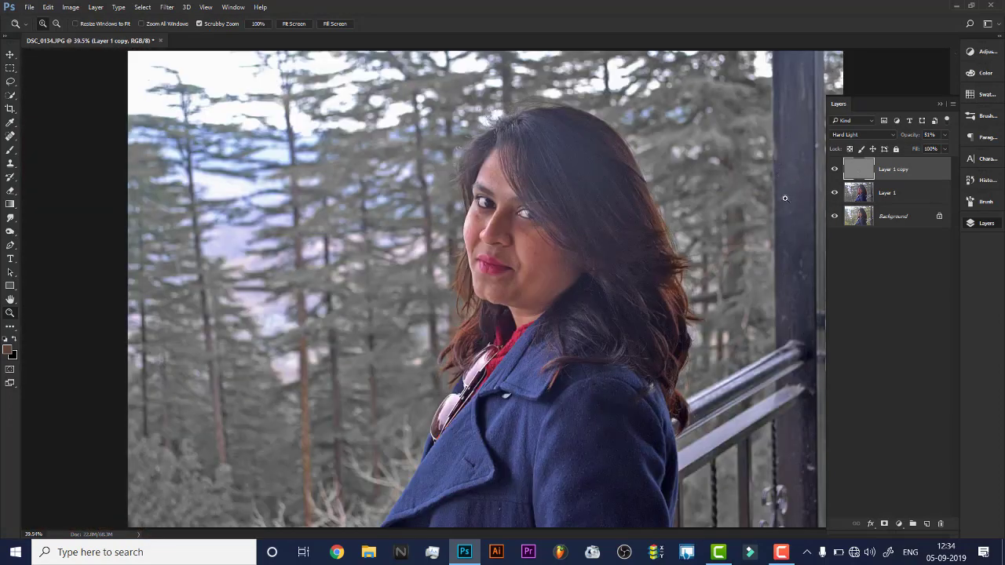
Merge Layer 1 copy down into Layer 1 with Ctrl+E and compare the face against the Background.
key("ctrl+e")
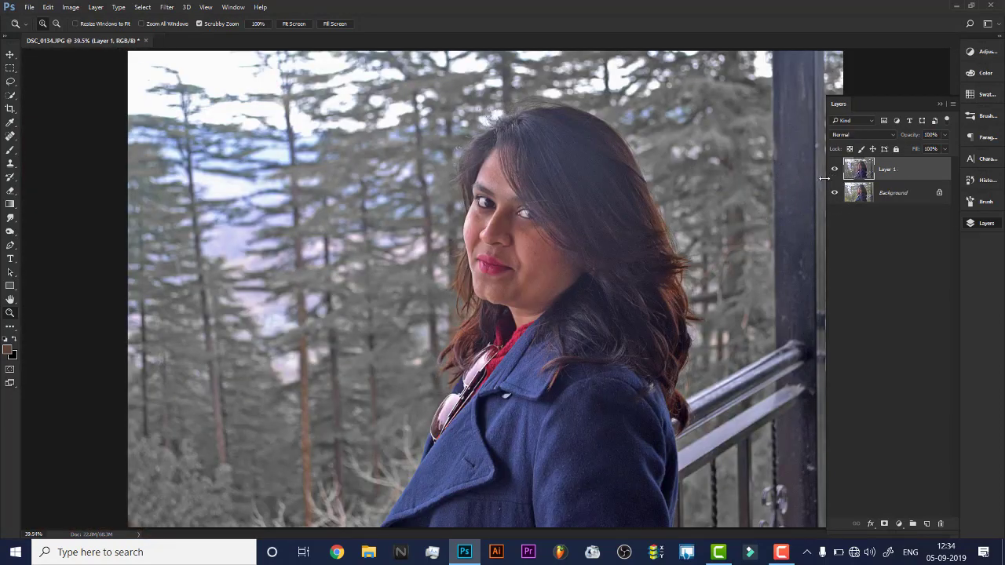
left_click_drag(531, 233, 806, 169)
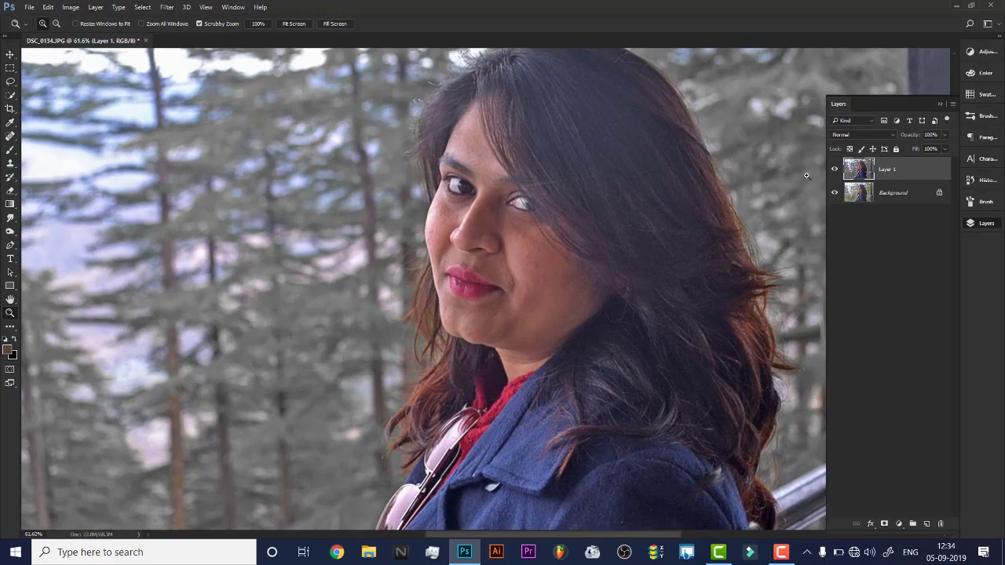
left_click(834, 169)
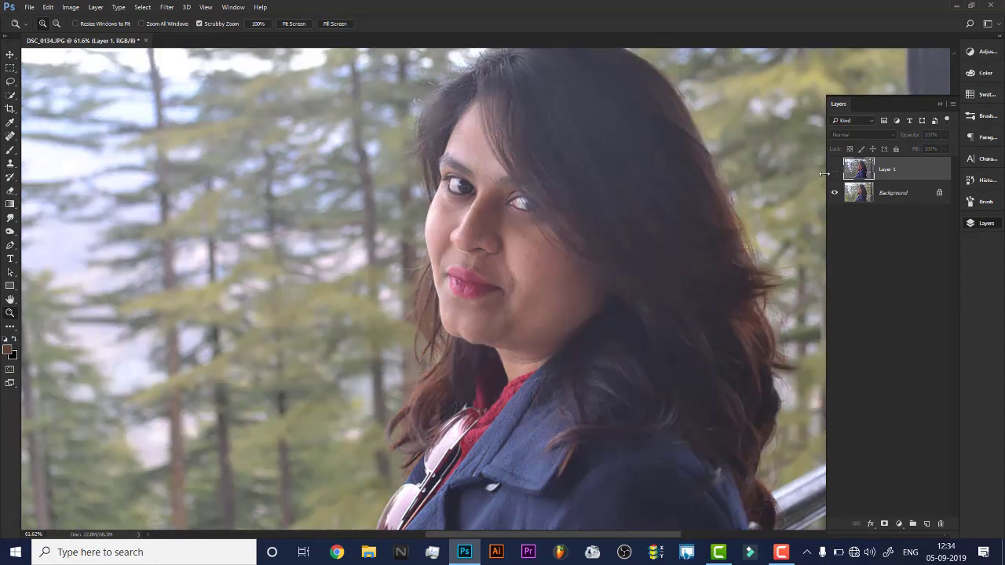
left_click_drag(459, 221, 544, 183)
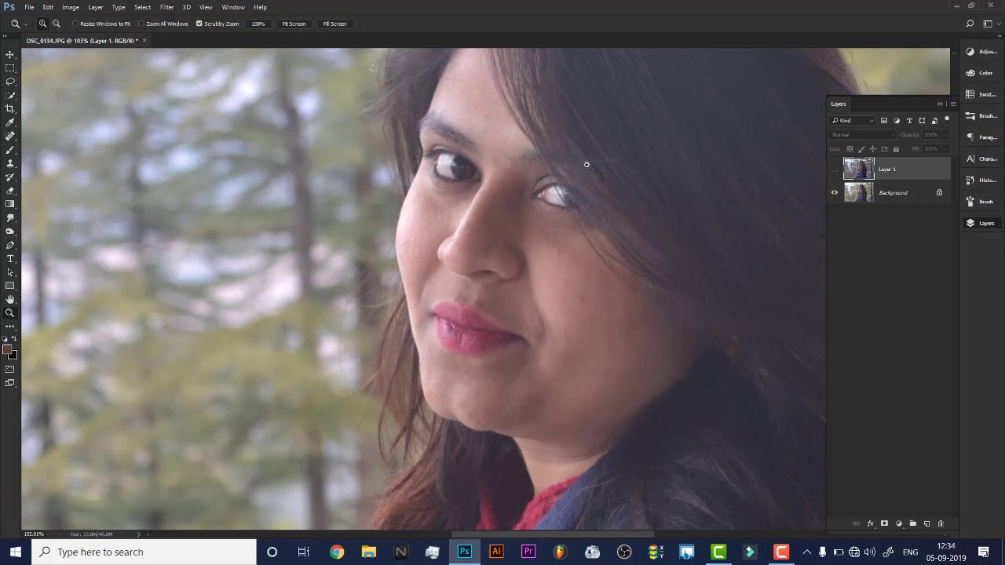
left_click(834, 169)
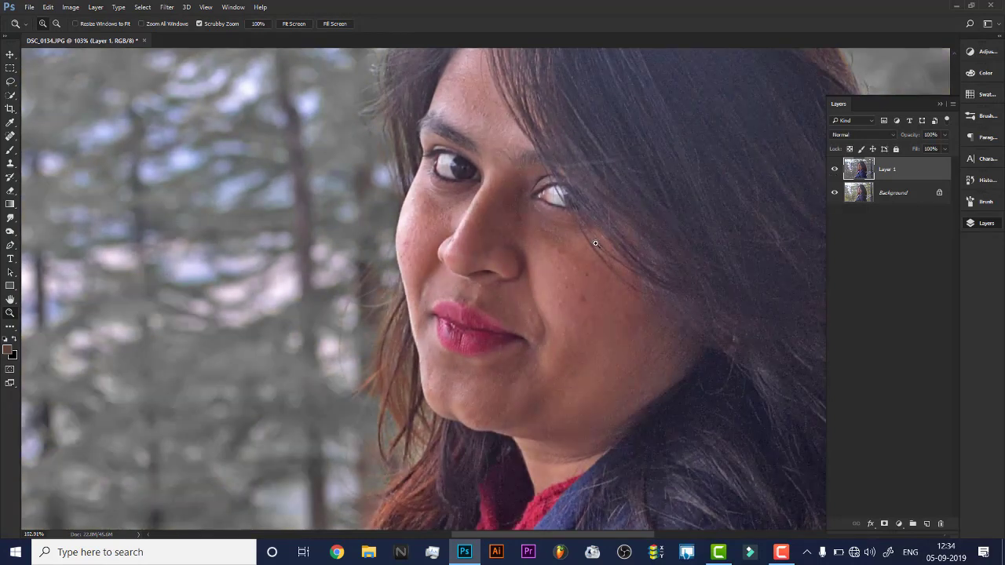
Inspect the sharpened eyes and nose, compare Layer 1 with the original, and fit the photo on screen.
left_click_drag(513, 165, 515, 207)
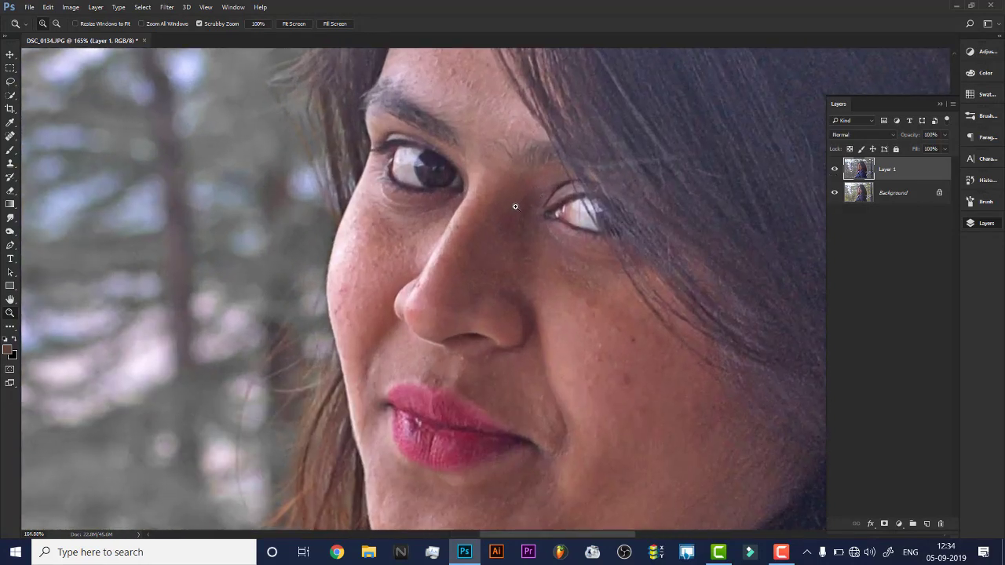
left_click_drag(488, 257, 491, 317)
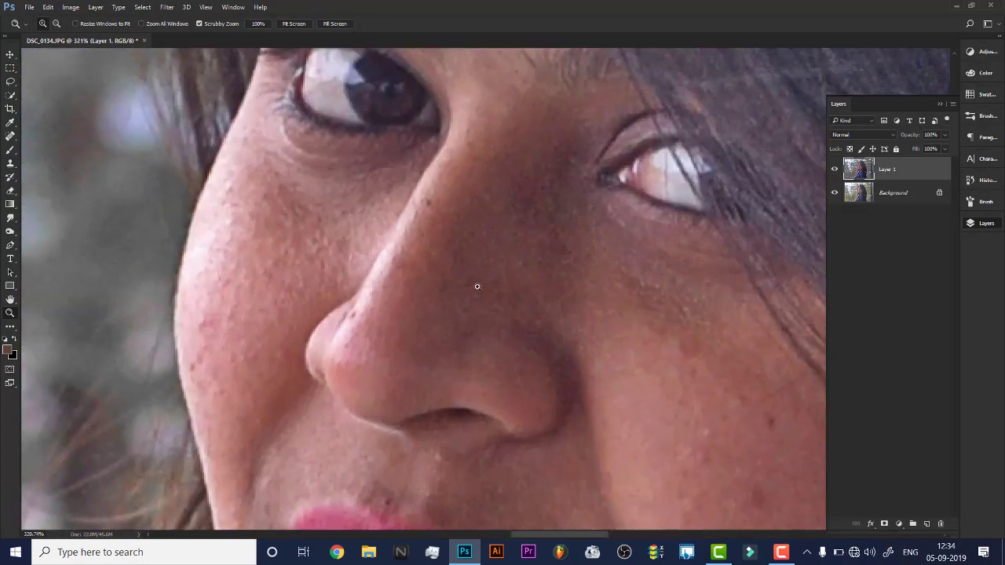
left_click_drag(484, 252, 461, 231)
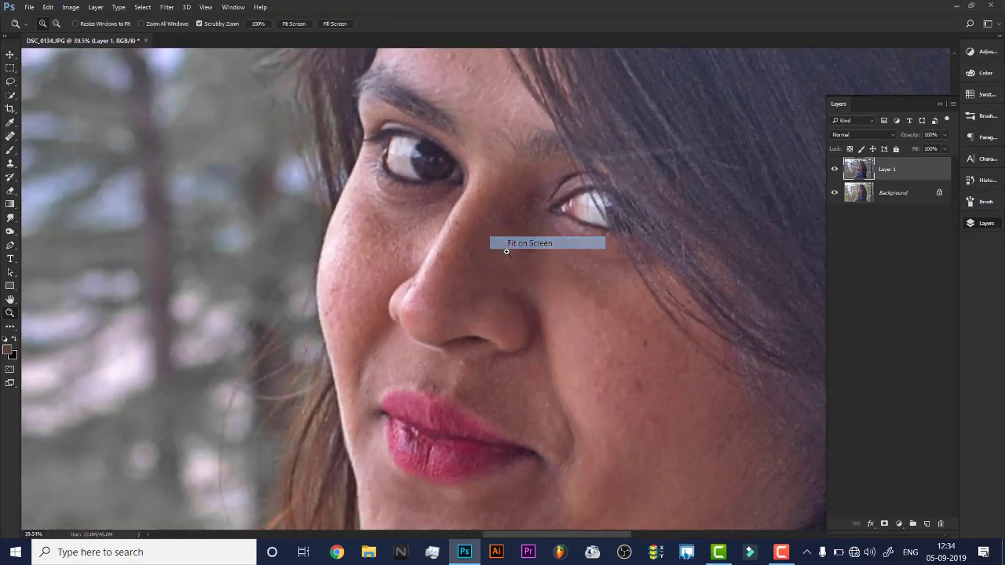
left_click_drag(492, 239, 599, 233)
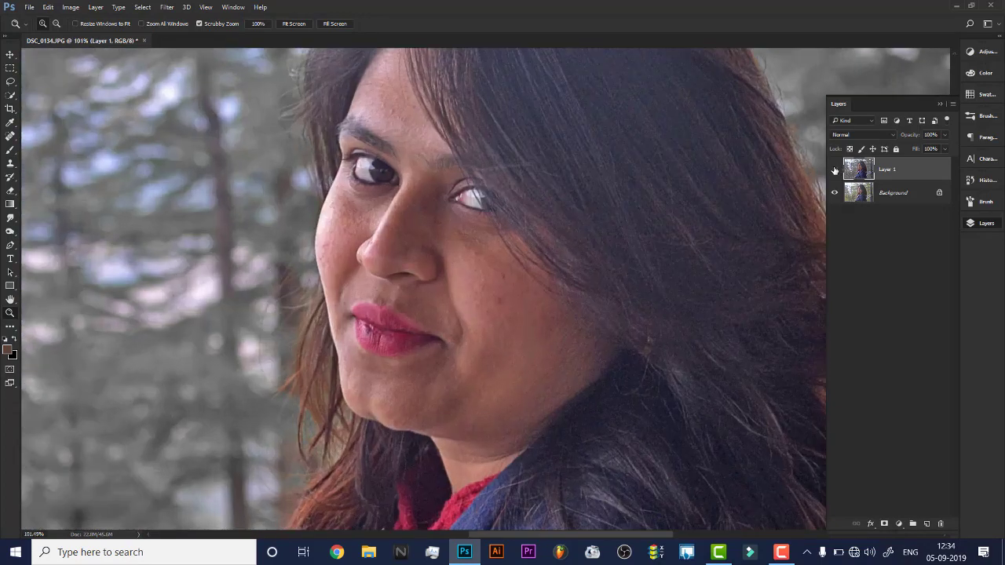
left_click(834, 168)
left_click(835, 169)
left_click_drag(583, 218, 546, 197)
right_click(555, 199)
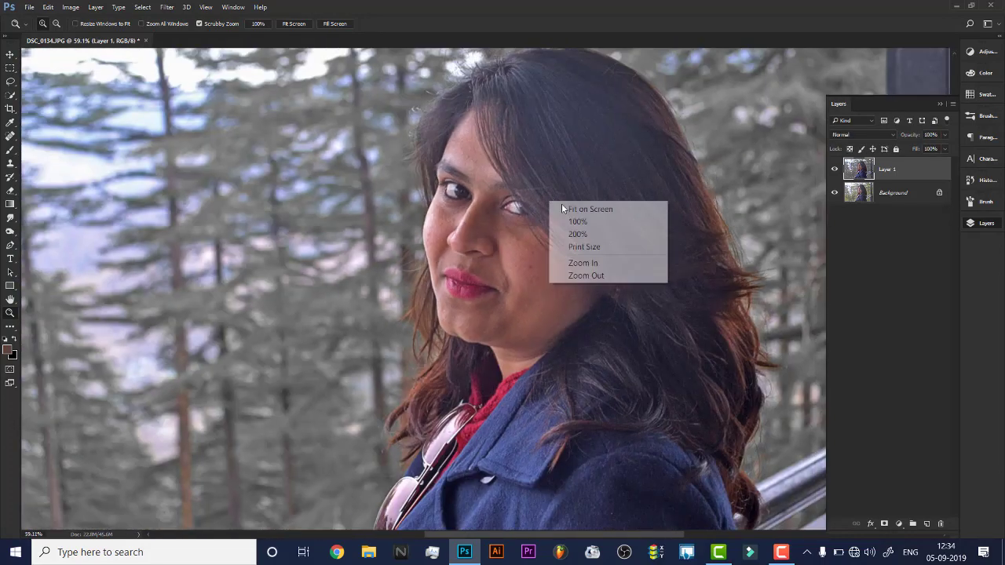
left_click(569, 206)
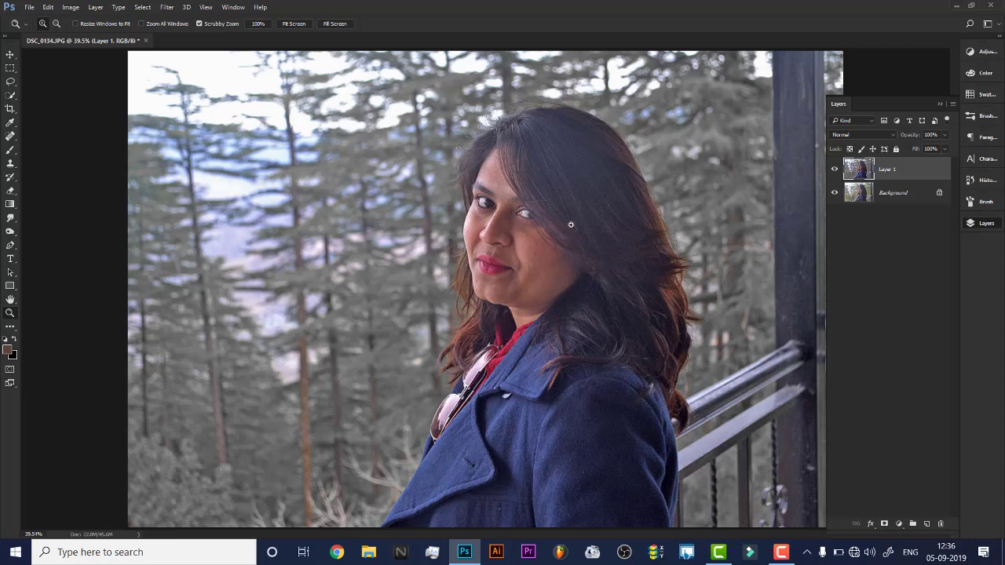
left_click_drag(578, 215, 596, 219)
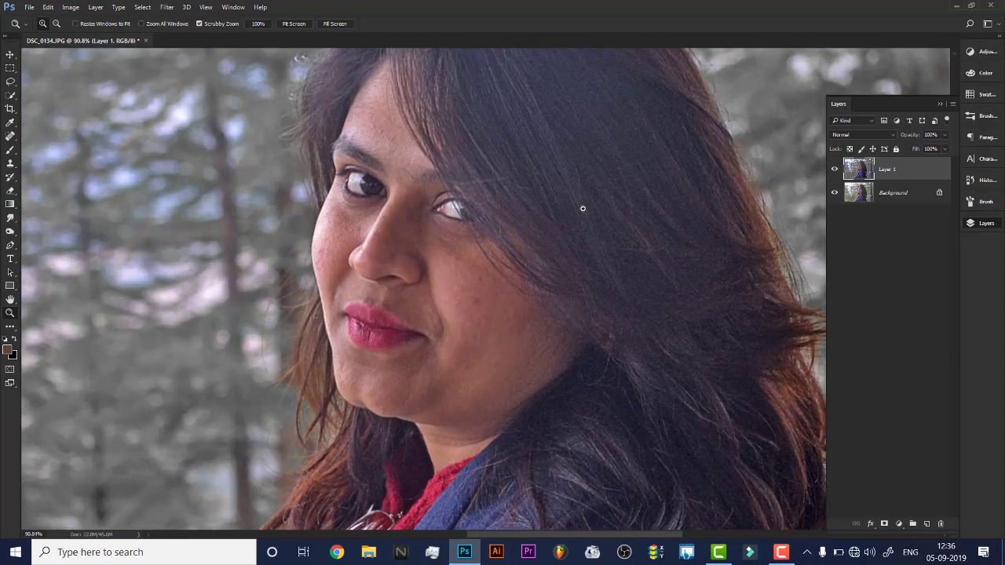
right_click(597, 218)
left_click(598, 220)
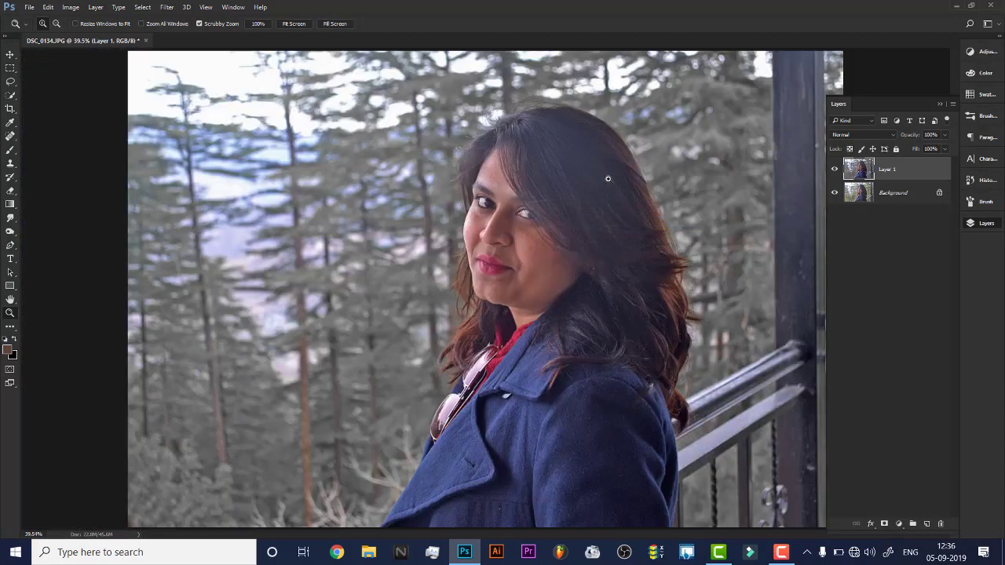
left_click_drag(620, 161, 629, 205)
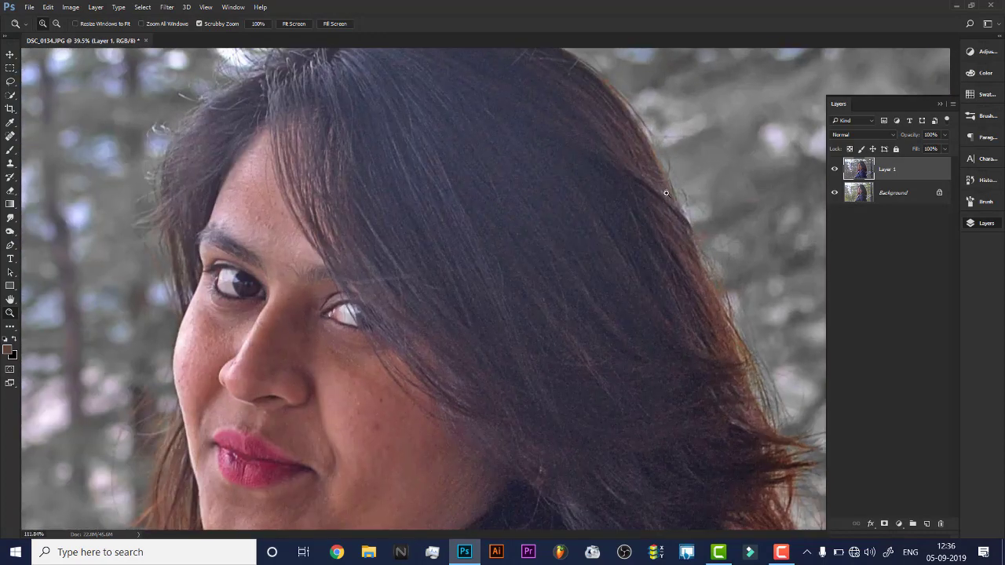
left_click_drag(527, 235, 533, 206)
right_click(534, 206)
left_click(561, 212)
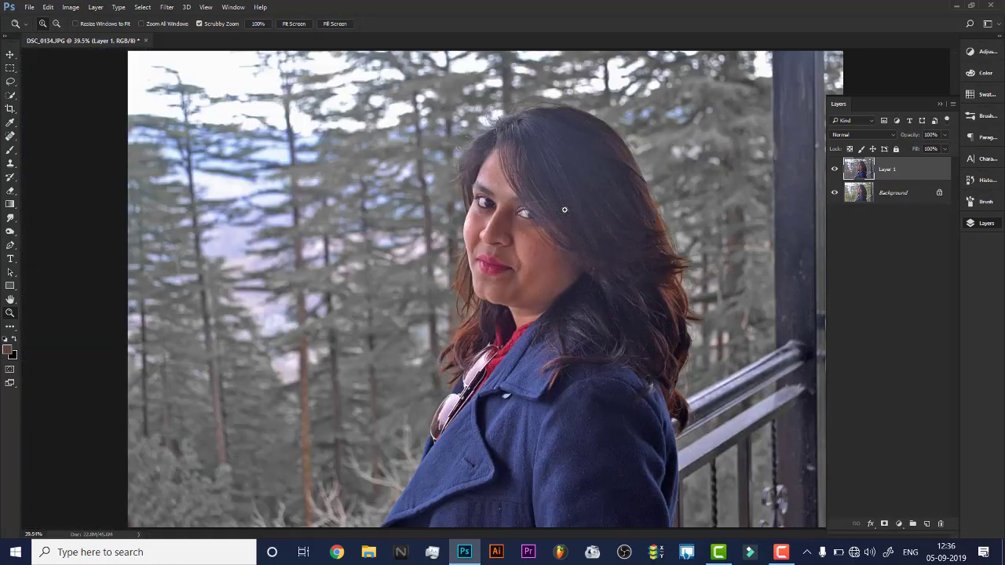